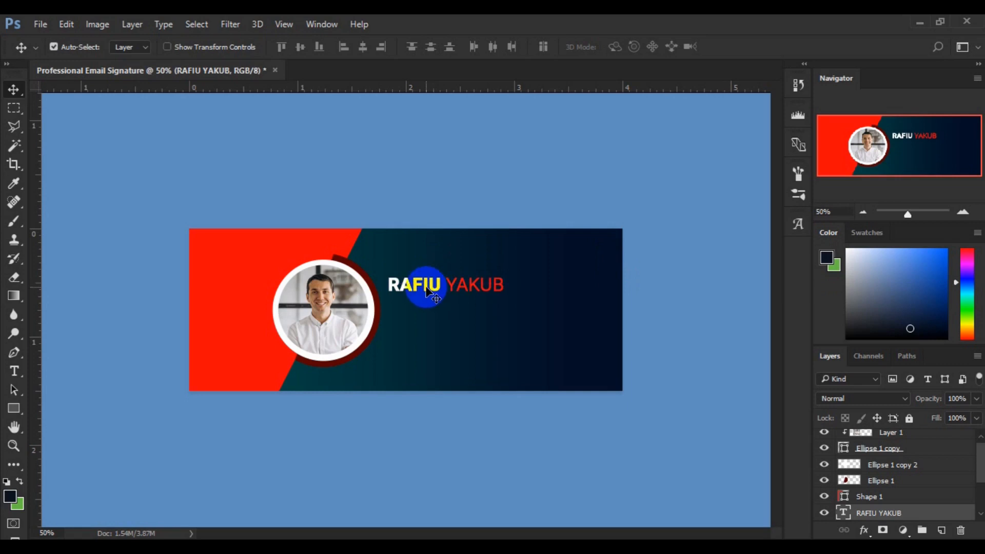
Duplicate the name text just below the original and replace the copy's wording with "CREATIVE DIRECTOR"
left_click(426, 298)
left_click_drag(425, 296, 427, 301)
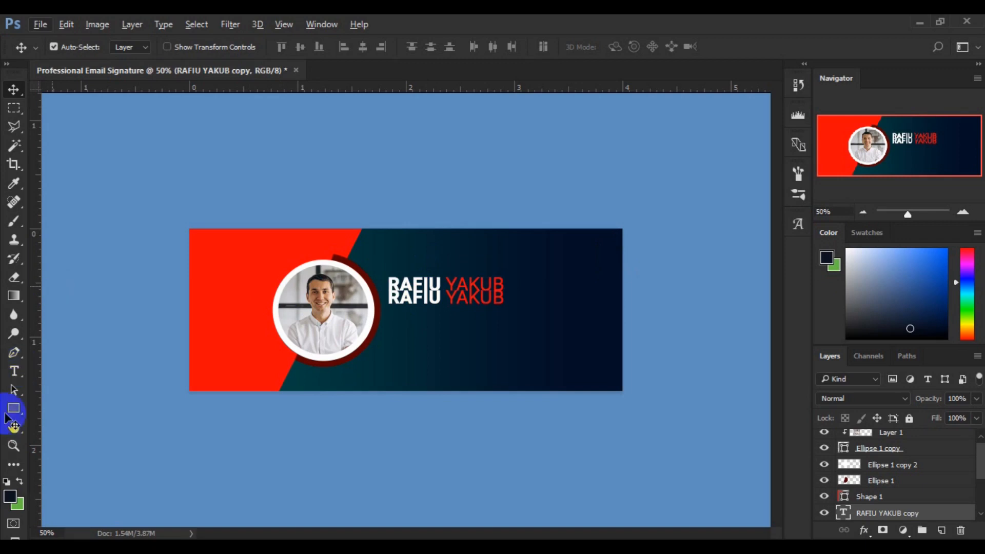
left_click(14, 369)
double_click(418, 302)
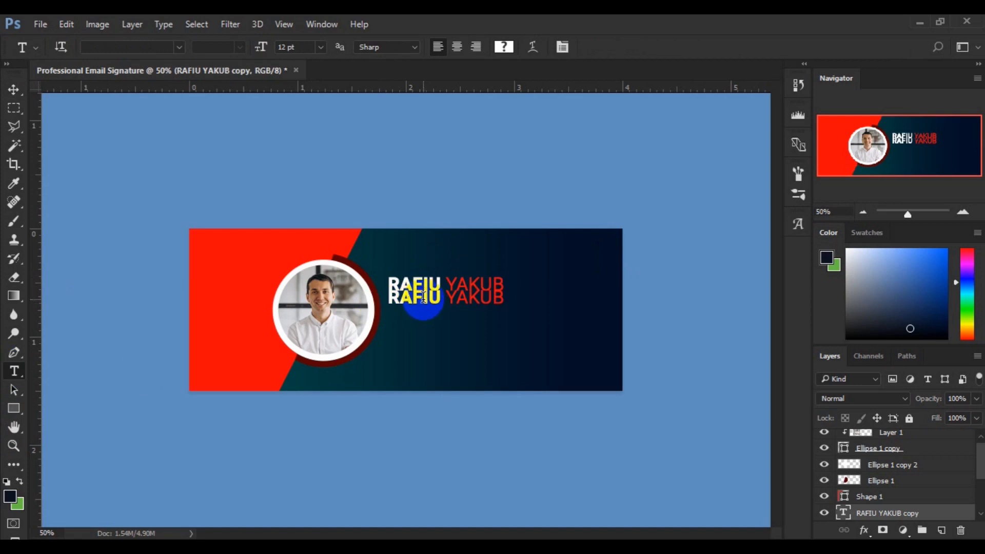
left_click(424, 296)
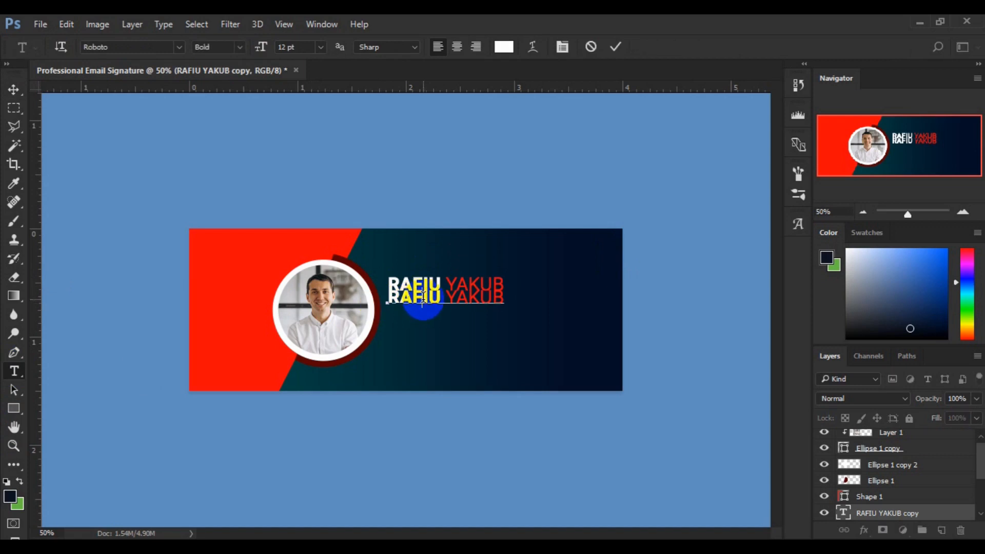
key("ctrl+a")
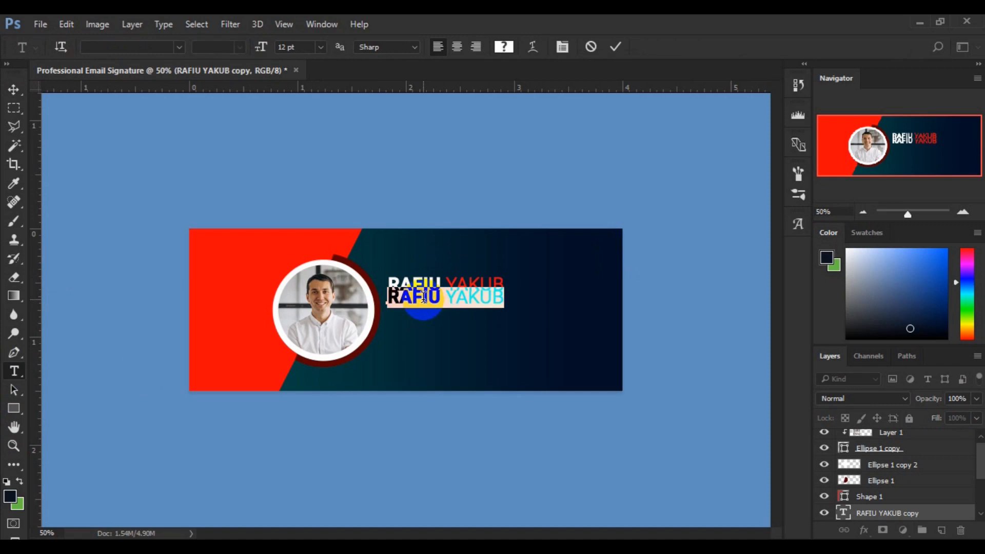
left_click(424, 296)
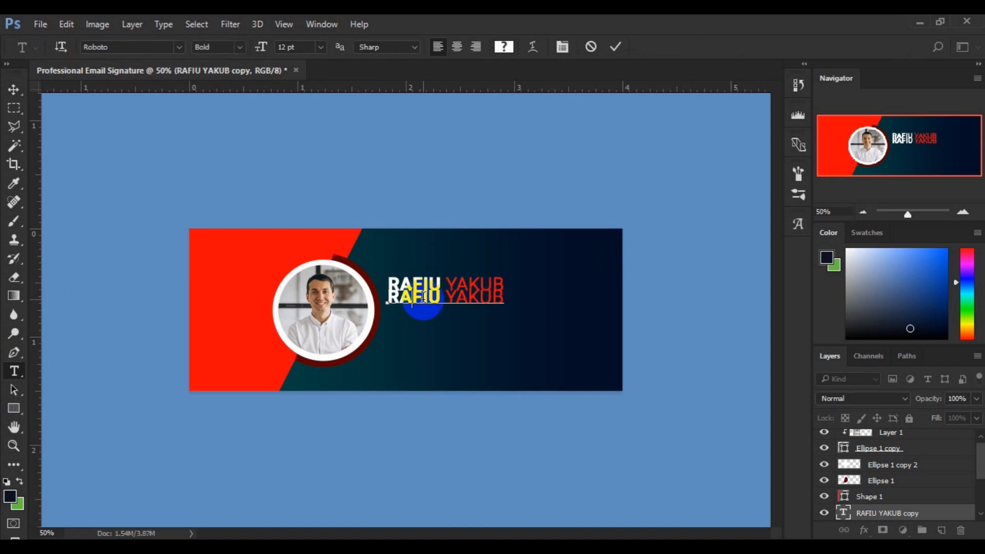
key("Right")
key("Right")
key("Right")
key("Right")
key("Right")
key("Right")
key("Right")
key("Right")
key("Right")
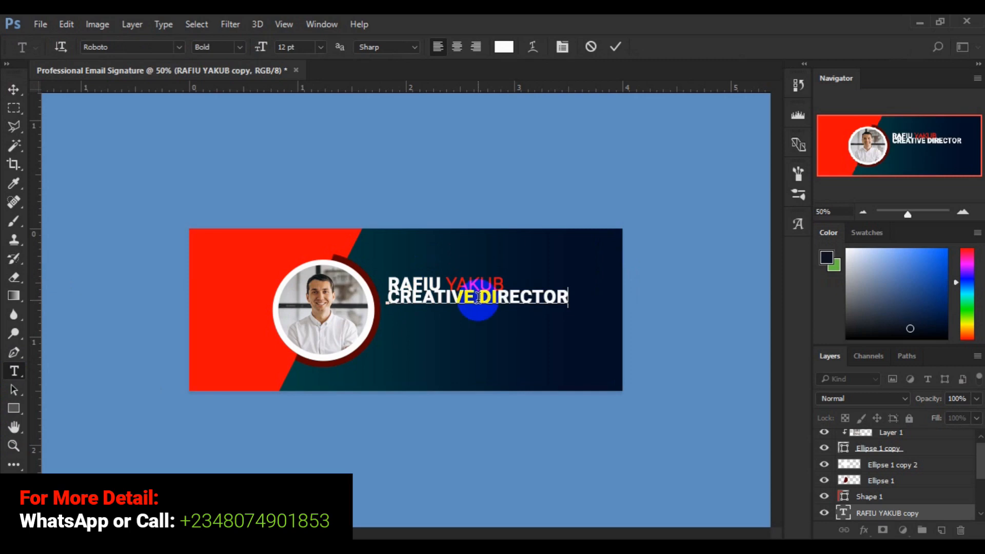
Set the CREATIVE DIRECTOR text to 6 pt in the Light style and position it directly under the name
key("ctrl+a")
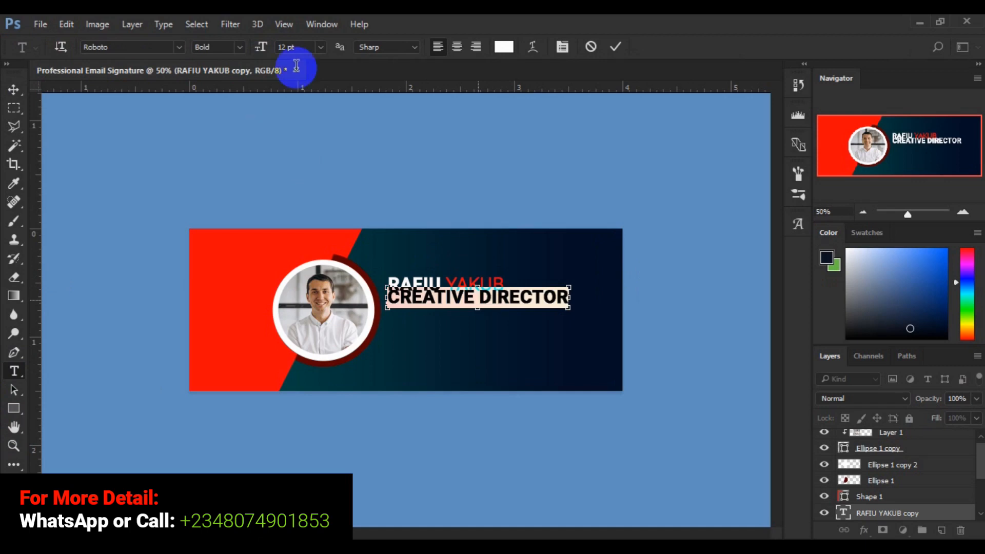
left_click(321, 50)
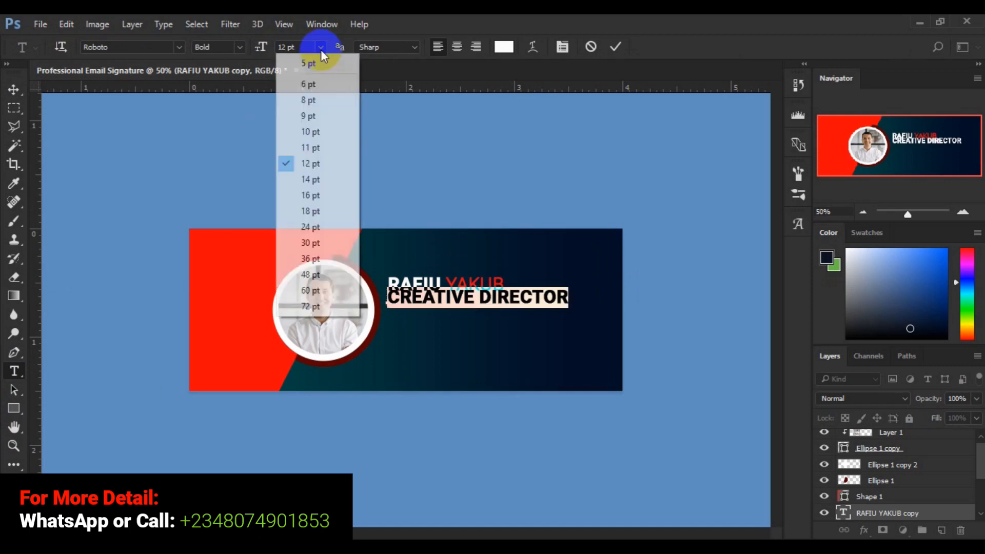
left_click(304, 84)
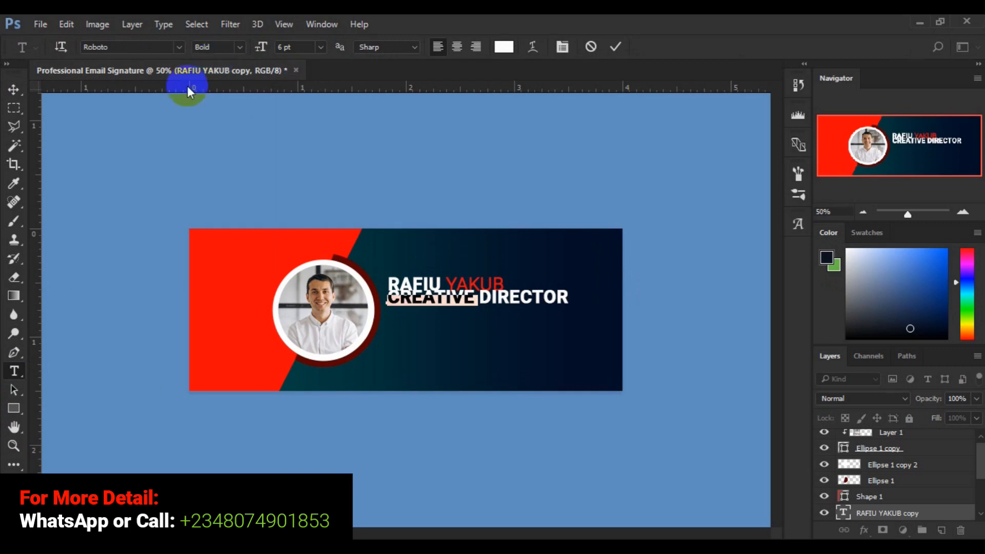
left_click(240, 47)
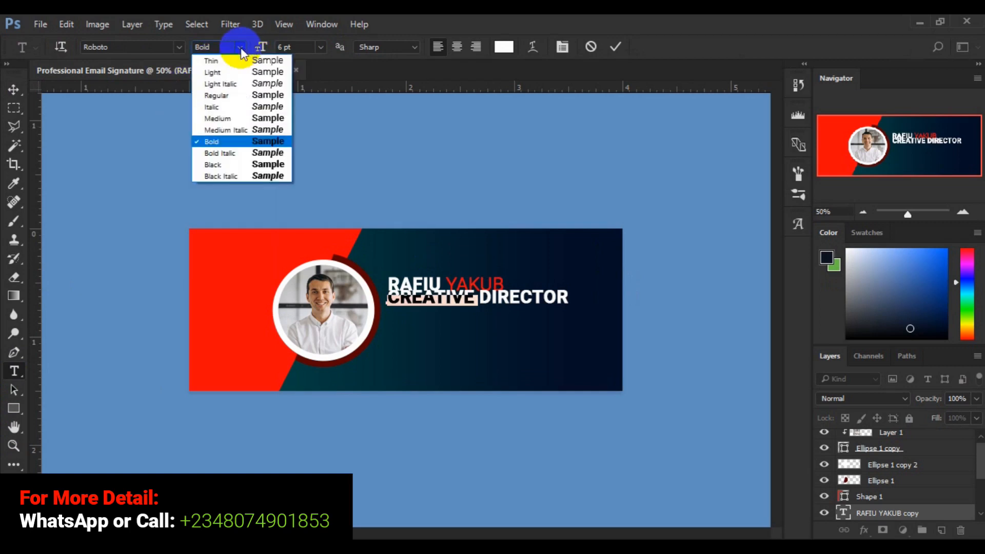
left_click(225, 74)
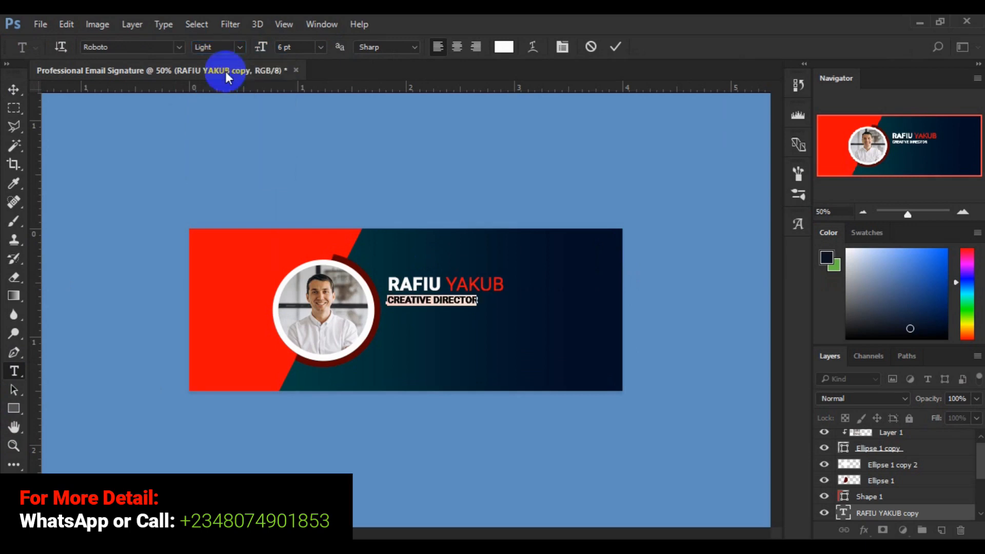
left_click(14, 90)
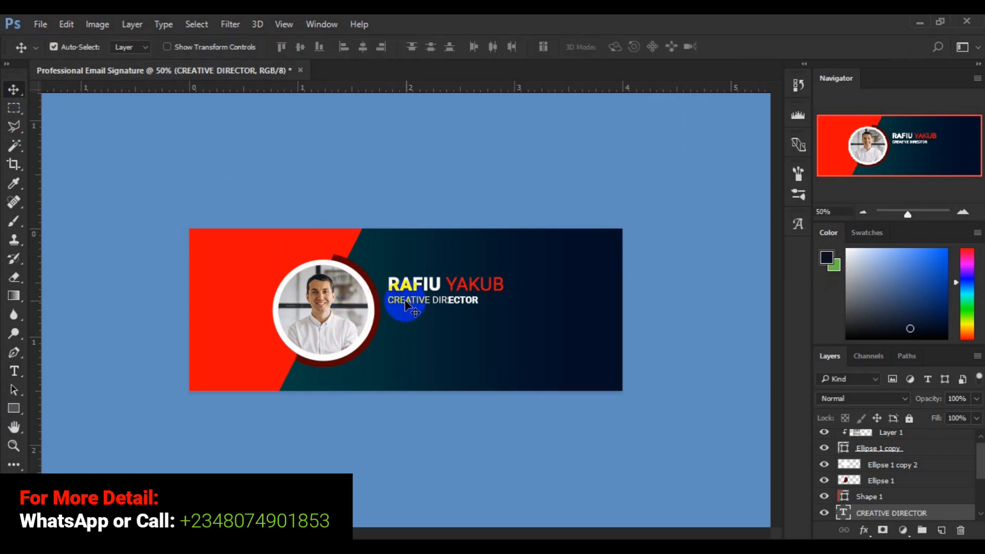
left_click_drag(405, 305, 409, 302)
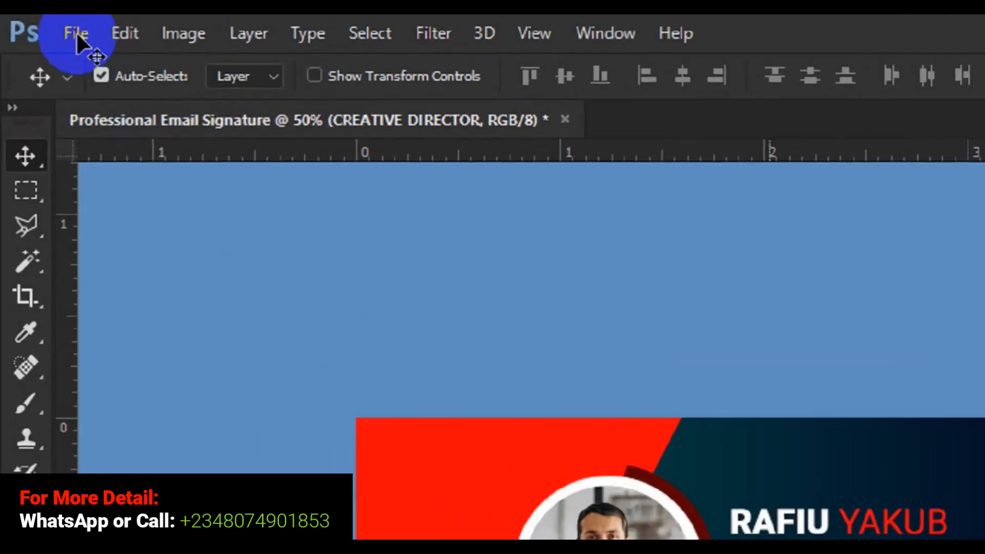
left_click(41, 24)
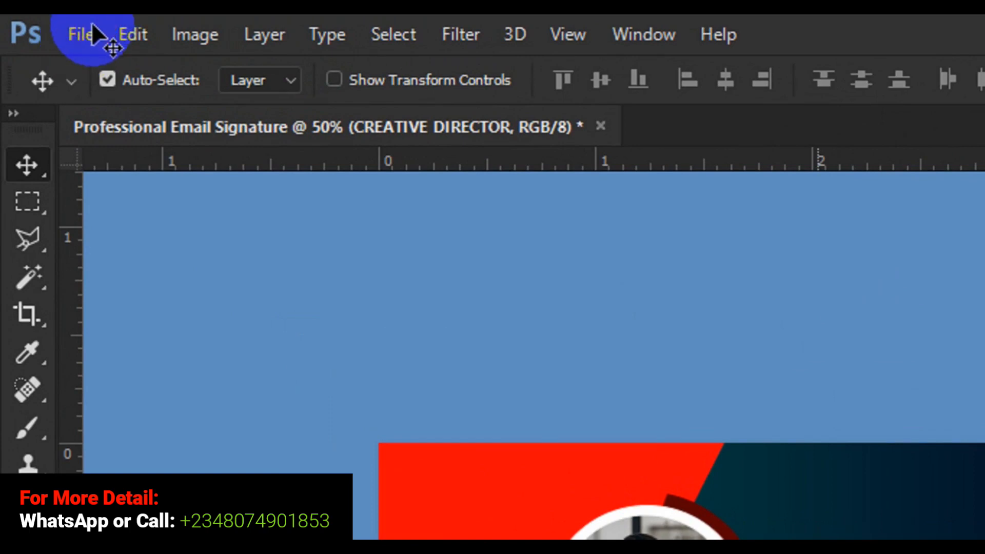
left_click(89, 30)
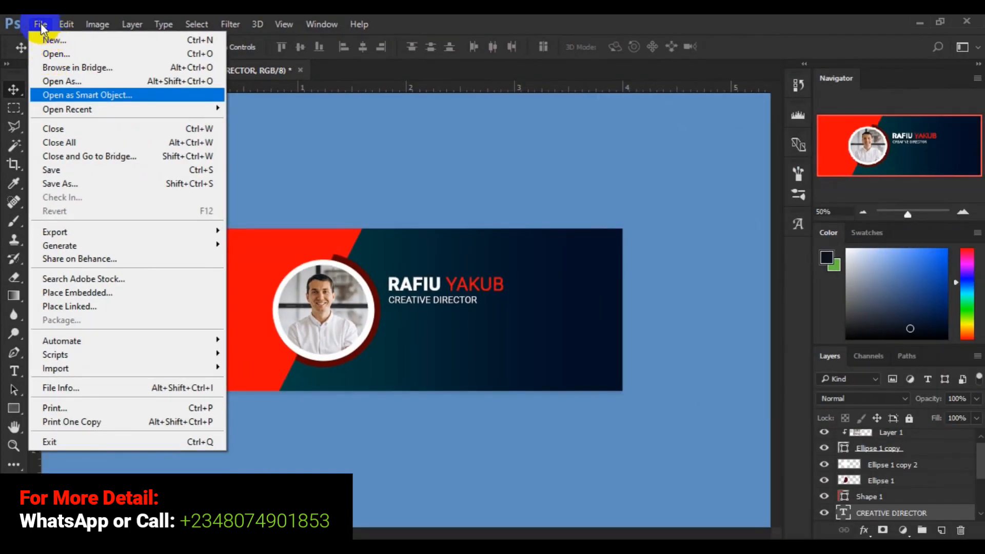
left_click(334, 201)
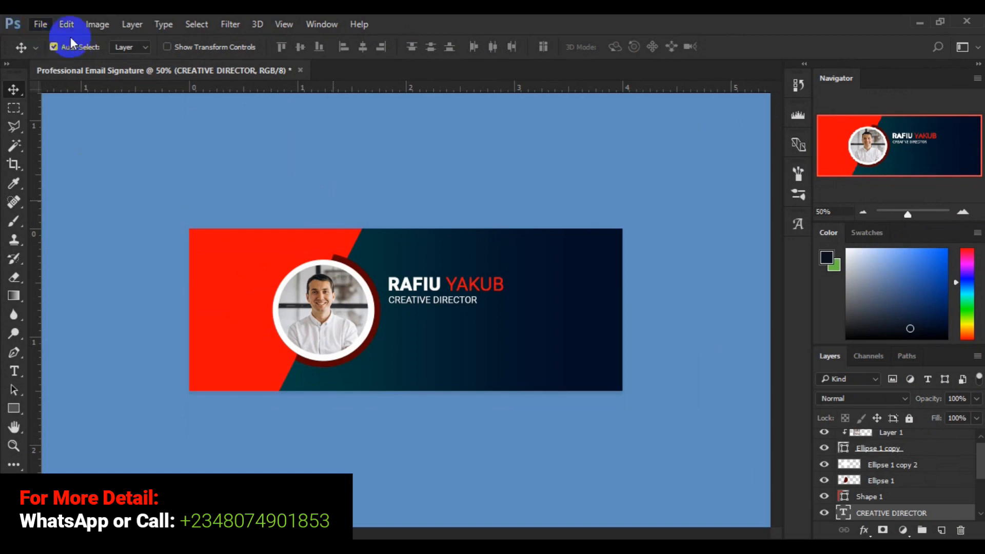
Open the EPS file 70 from the freepik stockpoto folder, rasterized at 300 pixels/inch in CMYK Color
left_click(40, 24)
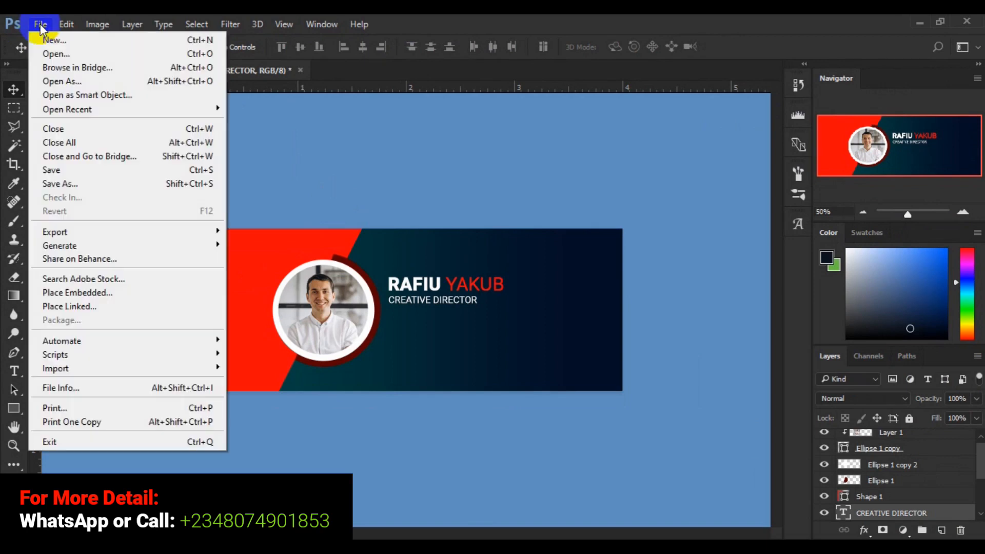
left_click(53, 54)
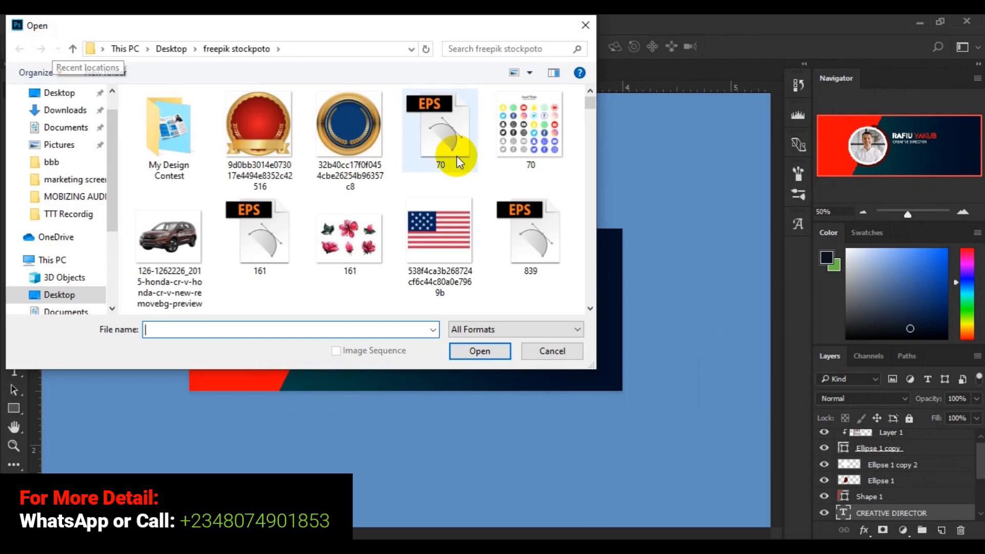
left_click(592, 104)
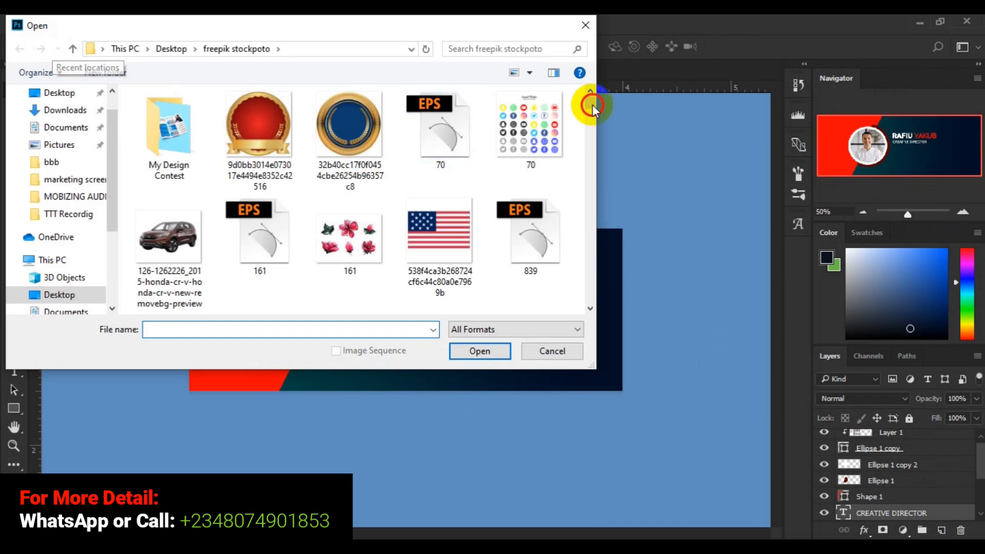
left_click_drag(592, 130, 592, 149)
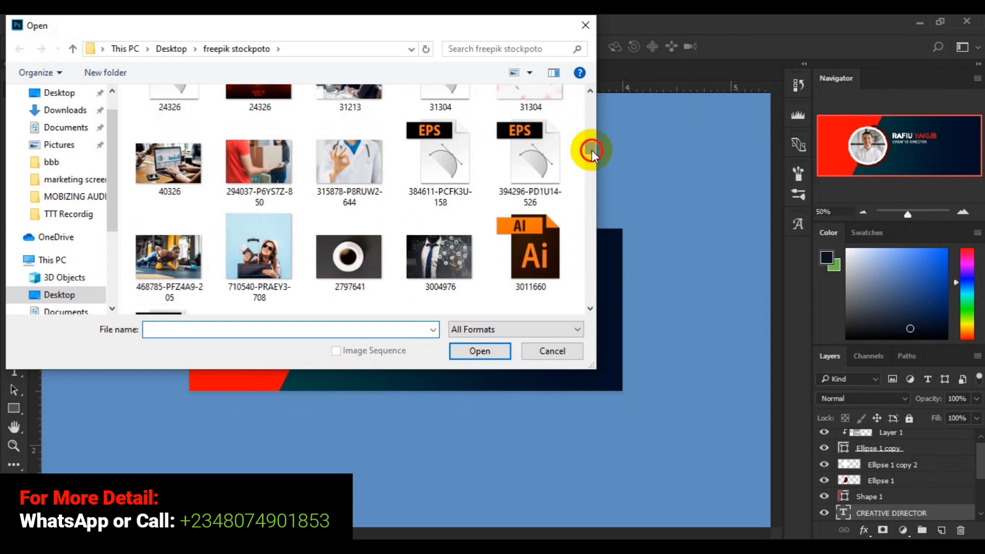
left_click_drag(592, 201, 593, 205)
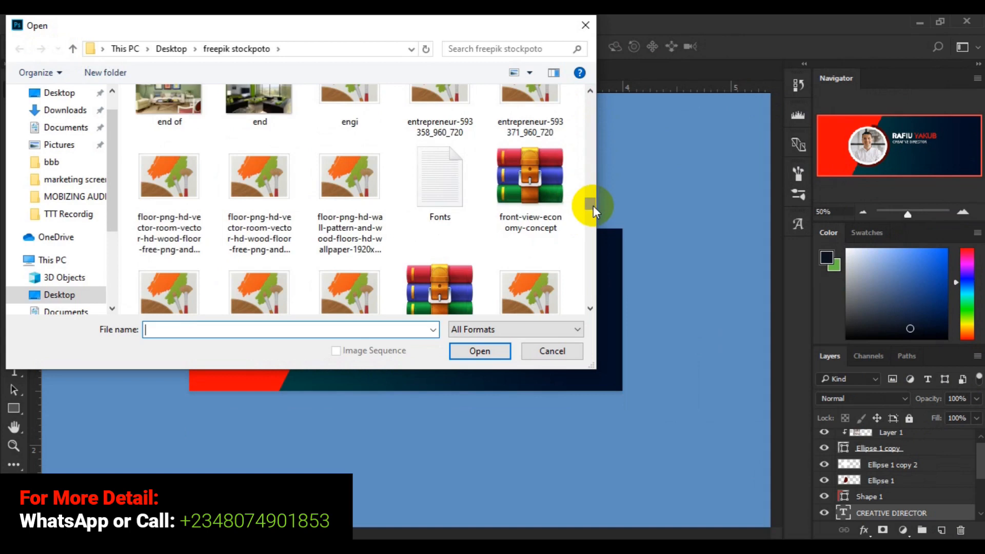
left_click_drag(593, 205, 587, 104)
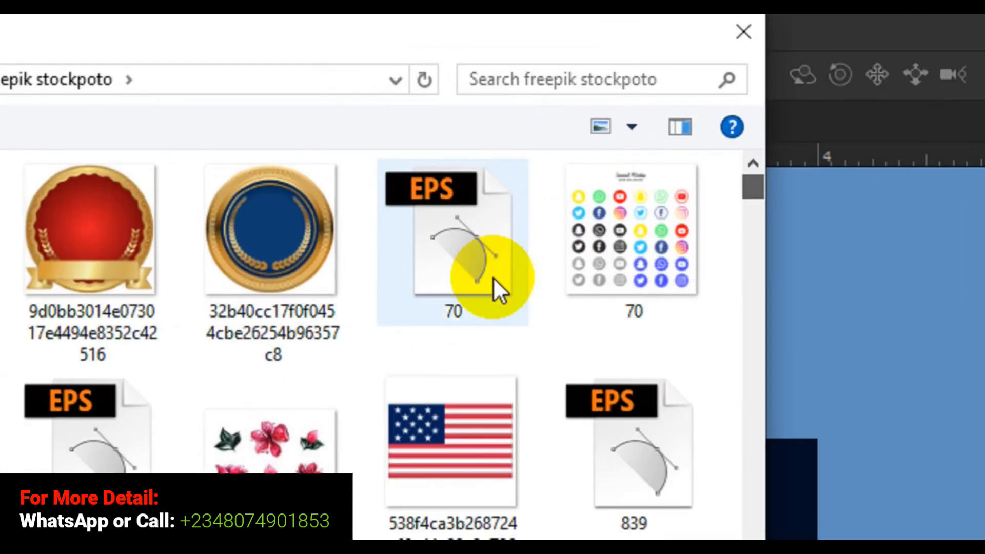
left_click(410, 249)
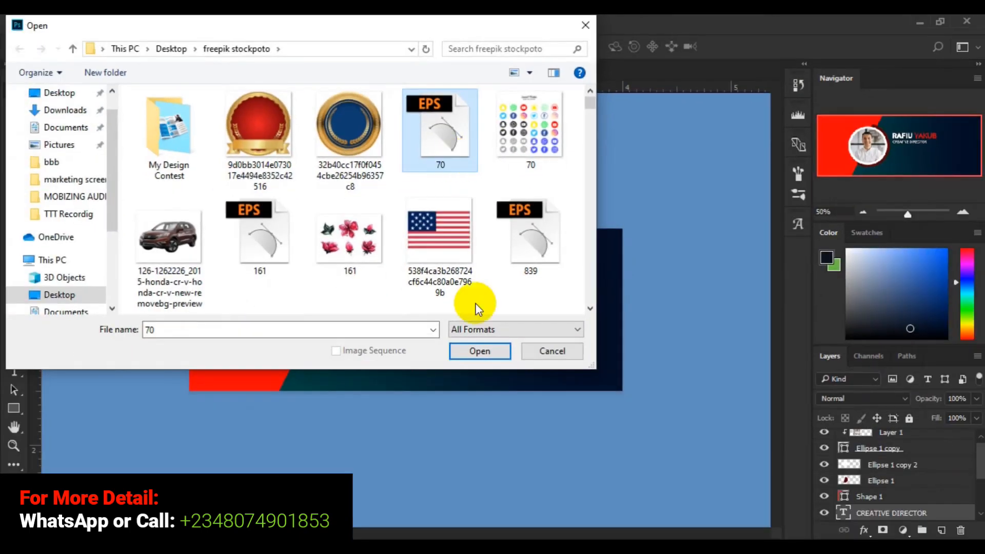
left_click(476, 354)
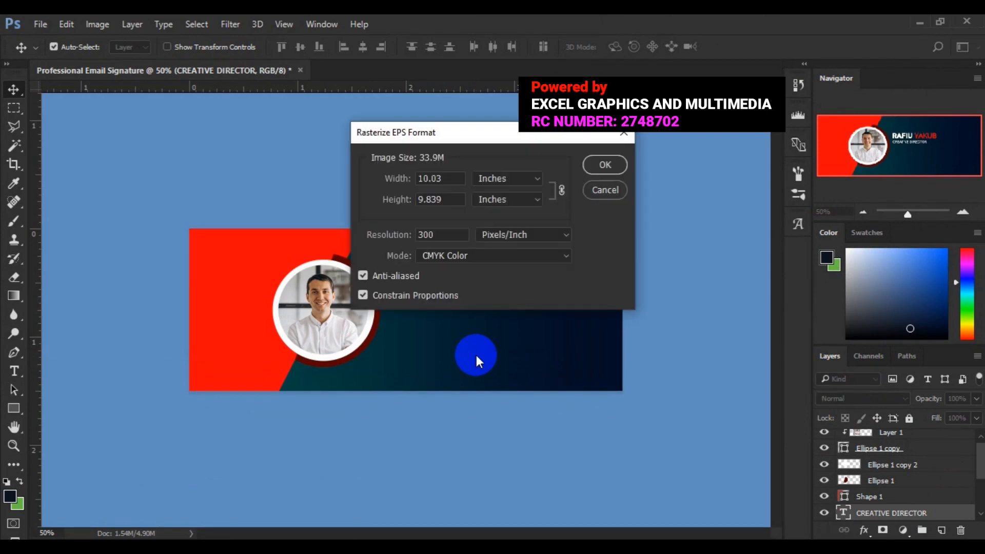
left_click(608, 170)
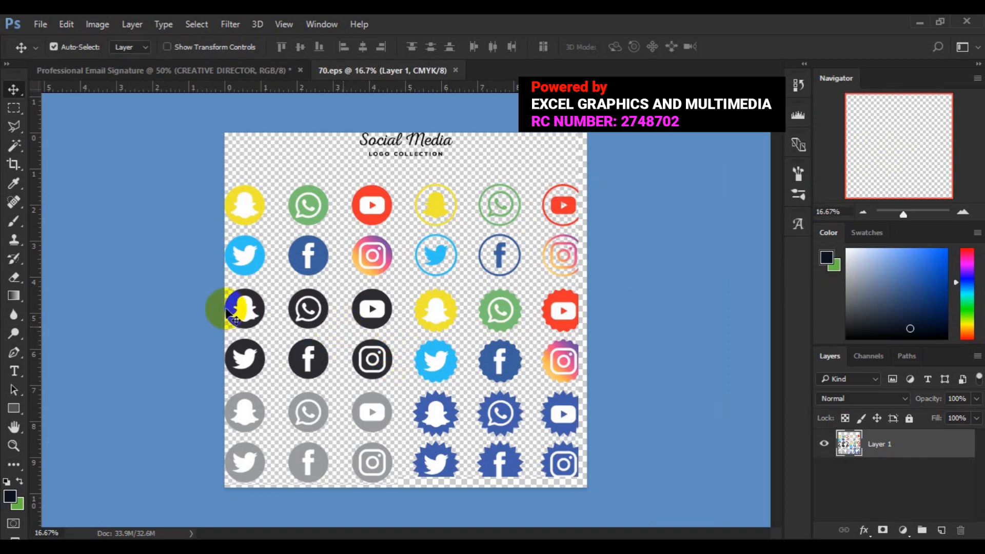
Copy the second row of social media icons to a new layer using a rectangular marquee selection, and hide the original layer
left_click(10, 110)
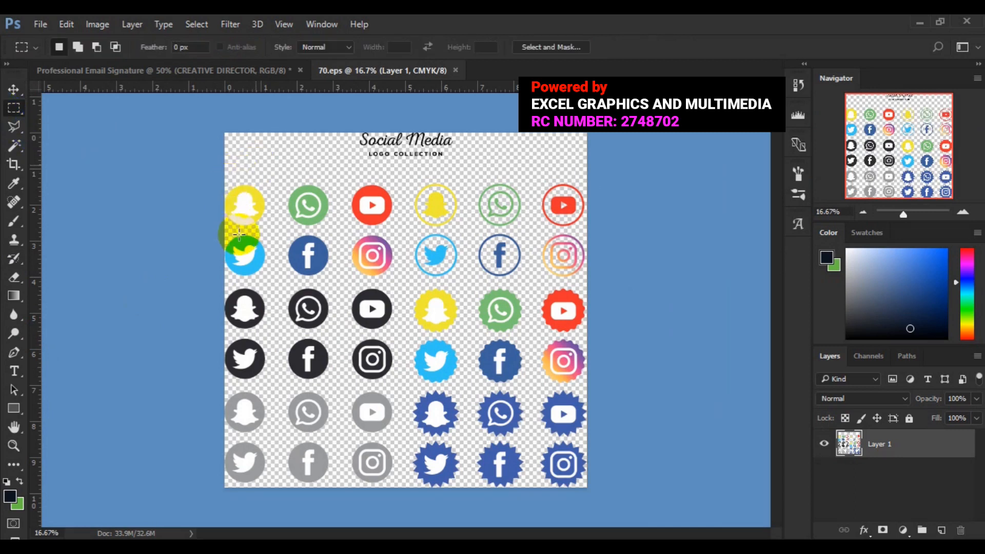
left_click_drag(220, 229, 595, 286)
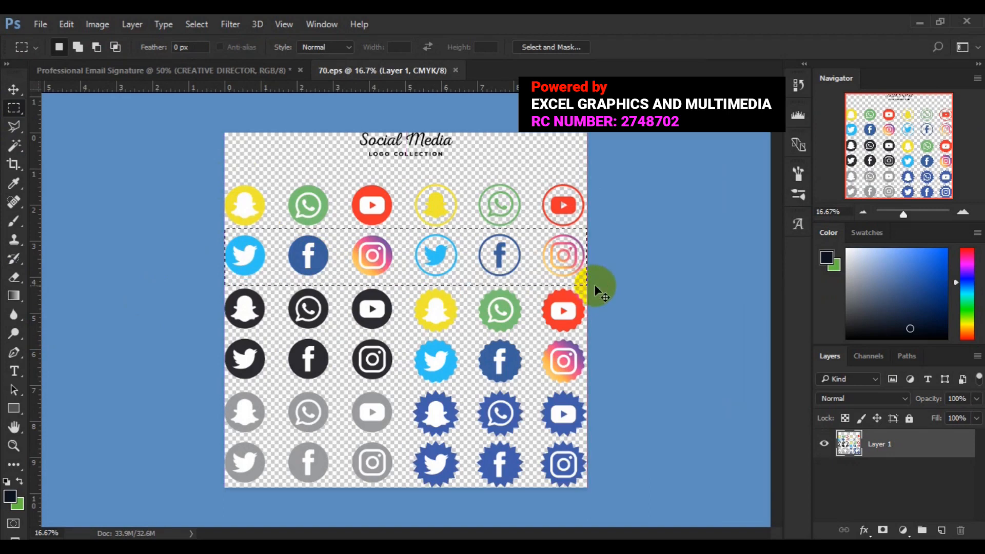
key("ctrl+shift+alt+n")
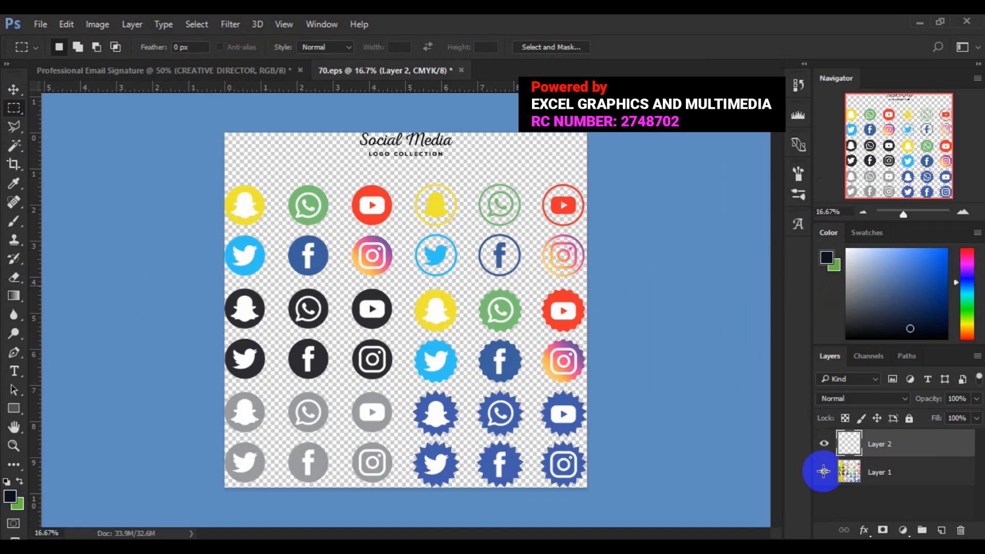
key("v")
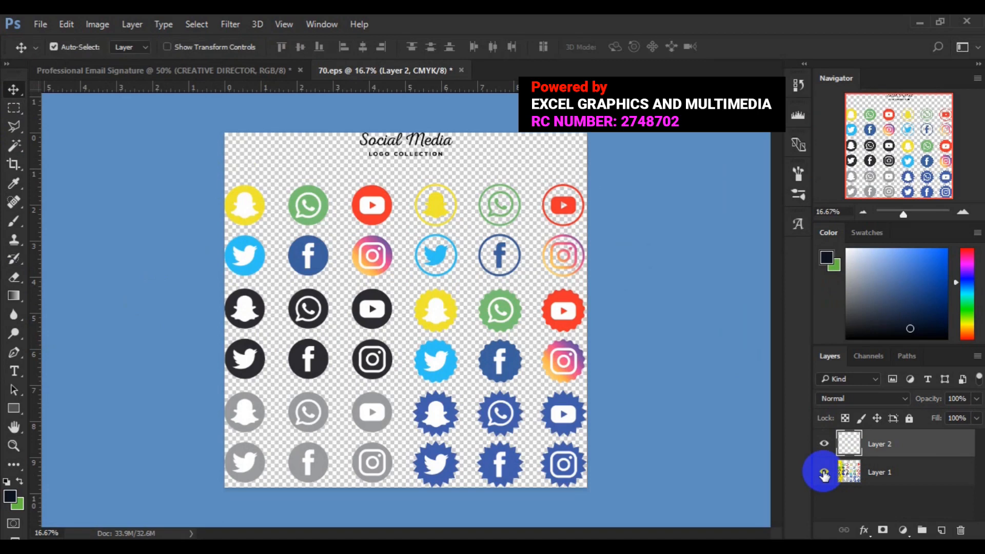
left_click(824, 473)
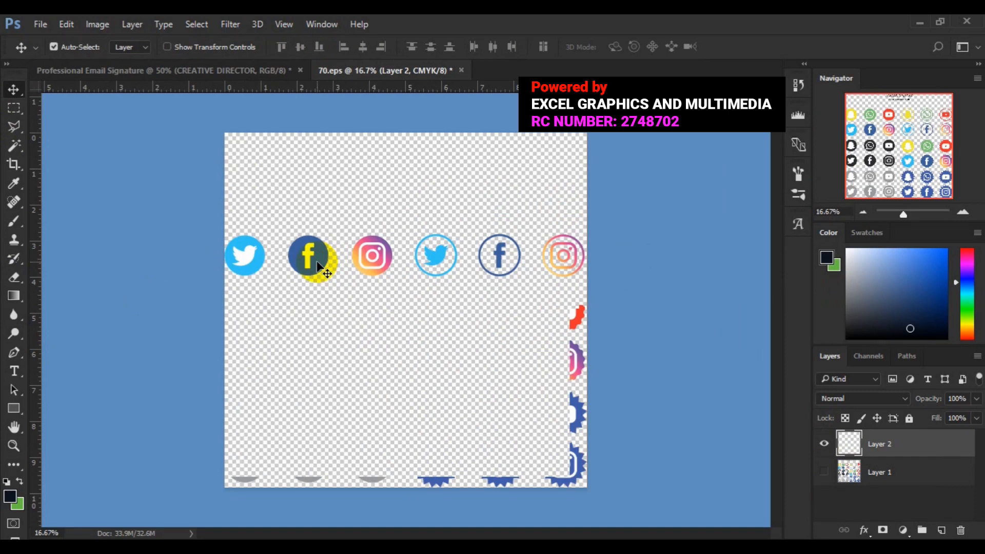
Bring the social media icon row into the Professional Email Signature document and scale it down to about 24.5%
left_click(307, 255)
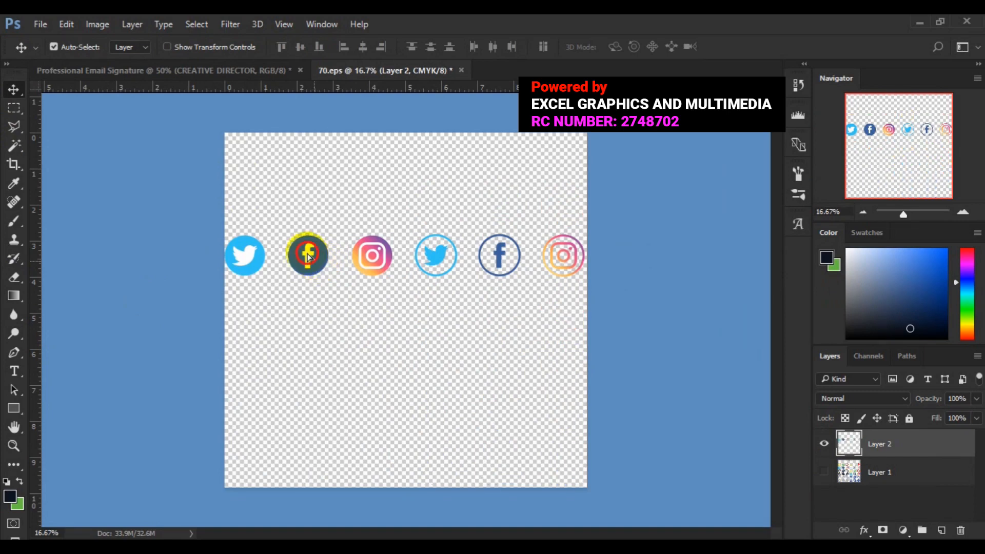
mouse_move(288, 239)
left_mouse_down()
mouse_move(220, 171)
mouse_move(188, 66)
mouse_move(413, 346)
mouse_move(432, 355)
left_mouse_up()
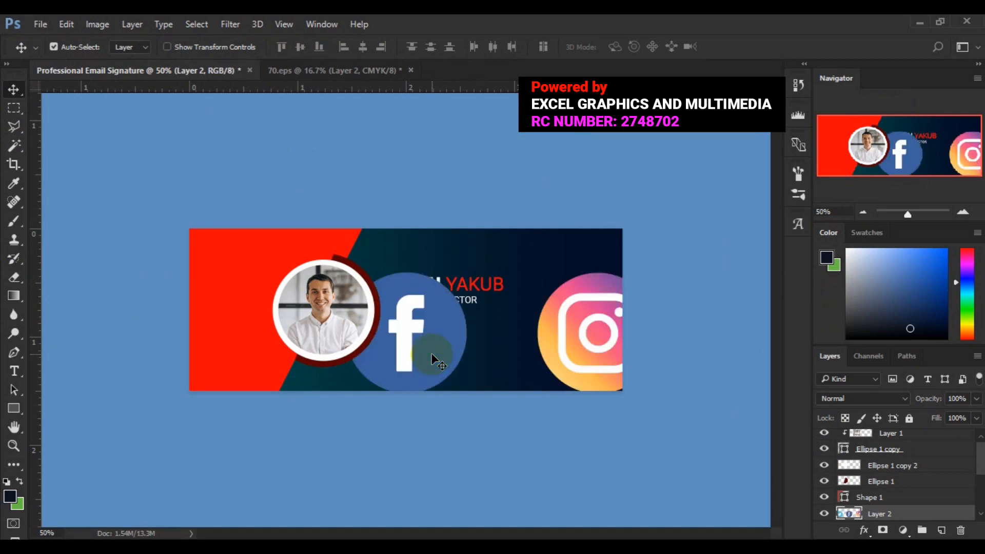
key("ctrl")
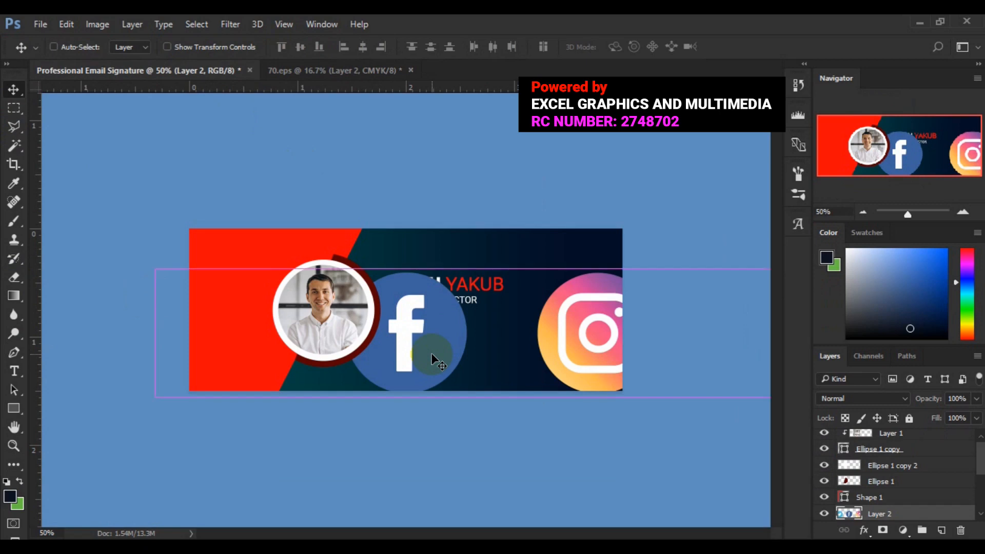
key("ctrl+t")
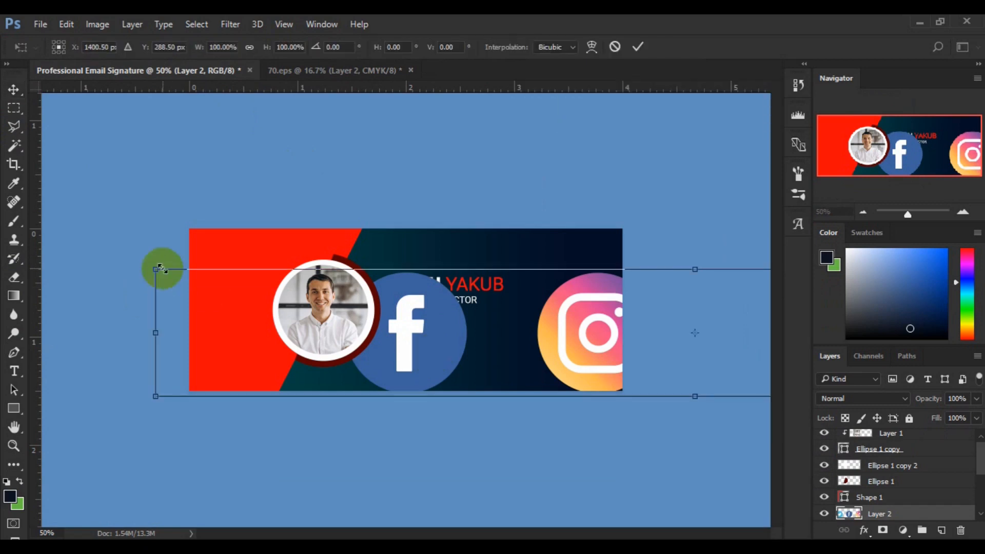
left_click_drag(157, 267, 559, 380)
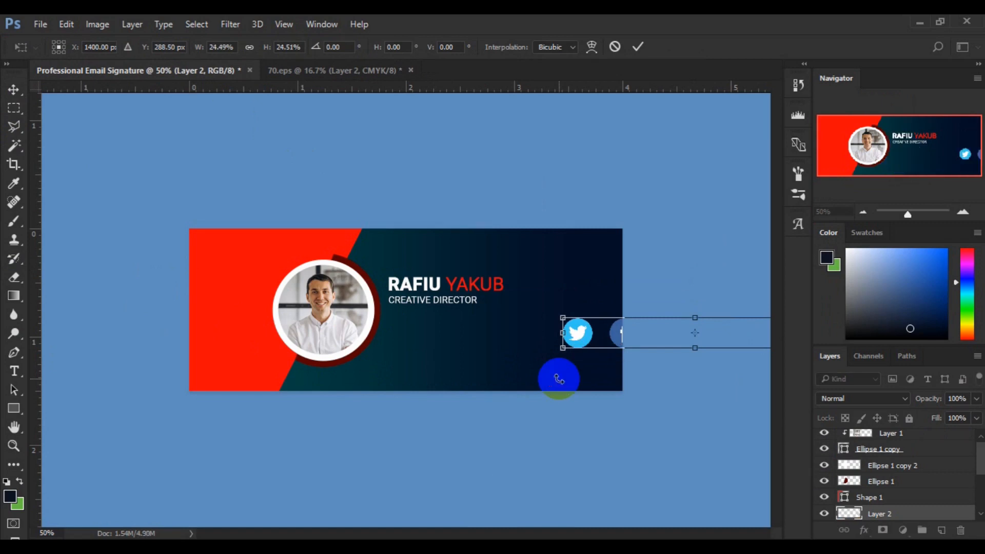
Shrink the icon row further to about 13% and place it in the banner's lower-right corner
left_click_drag(661, 338, 447, 368)
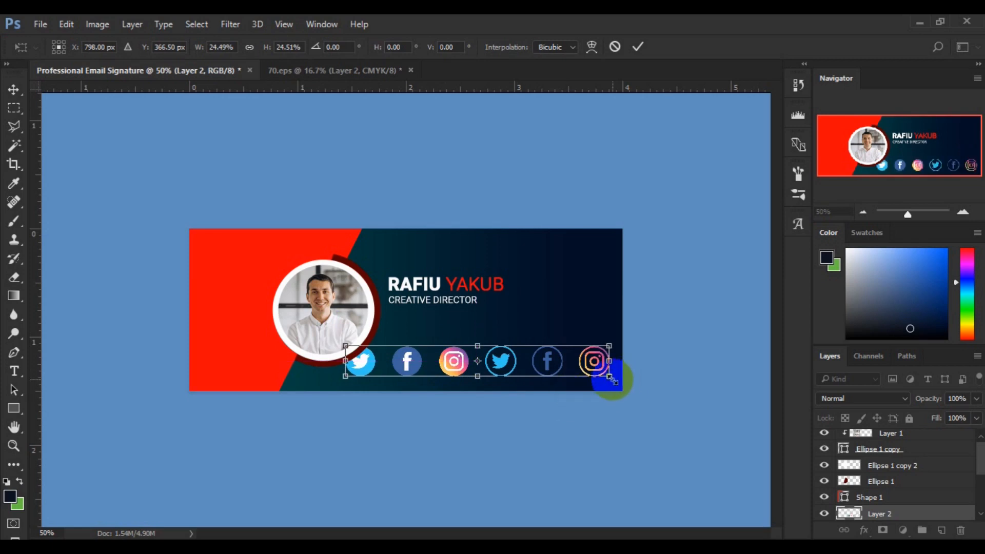
left_click_drag(611, 378, 557, 365)
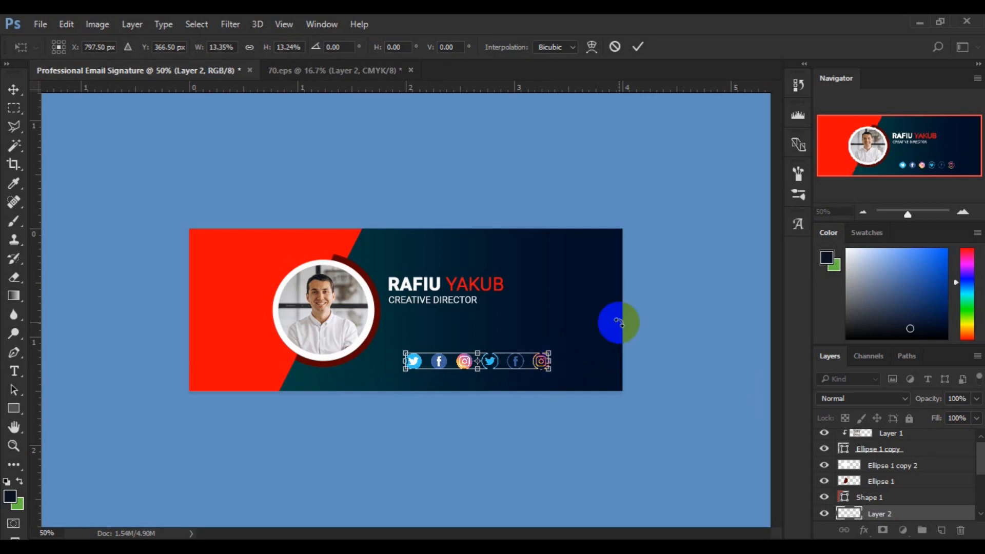
left_click(641, 45)
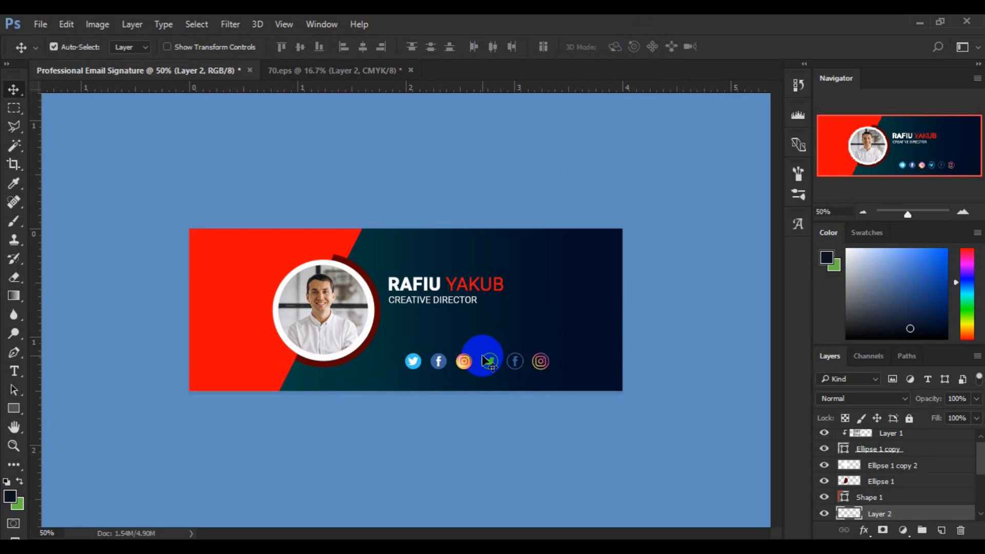
left_click_drag(467, 361, 533, 369)
left_click(471, 372)
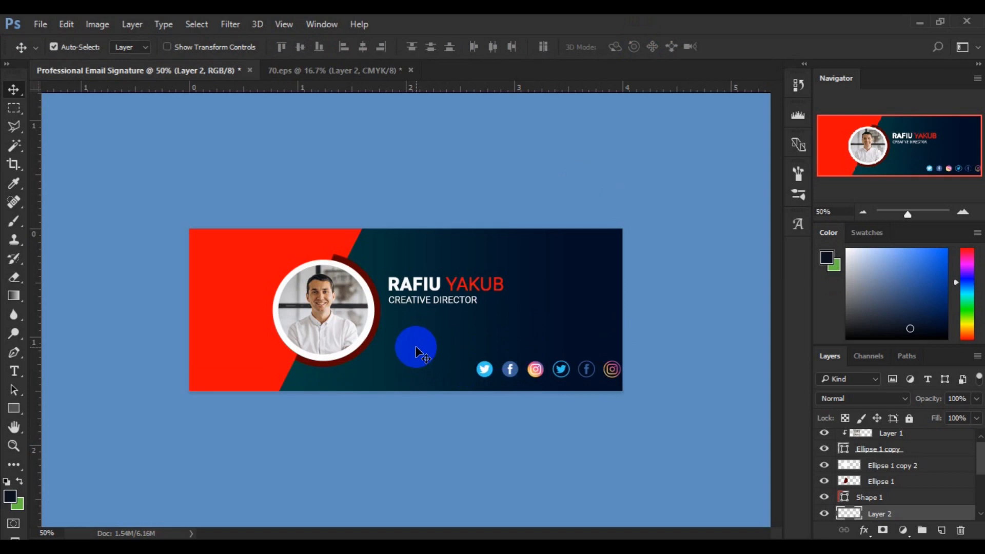
On a new layer above the background rectangle, add a "Tel" text line with the phone number below the job title
left_click(416, 351)
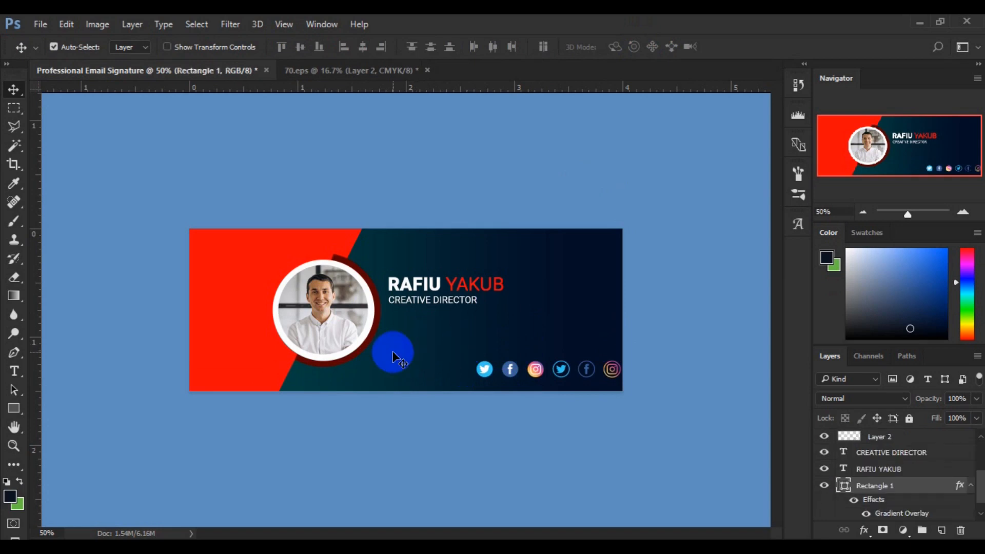
key("ctrl")
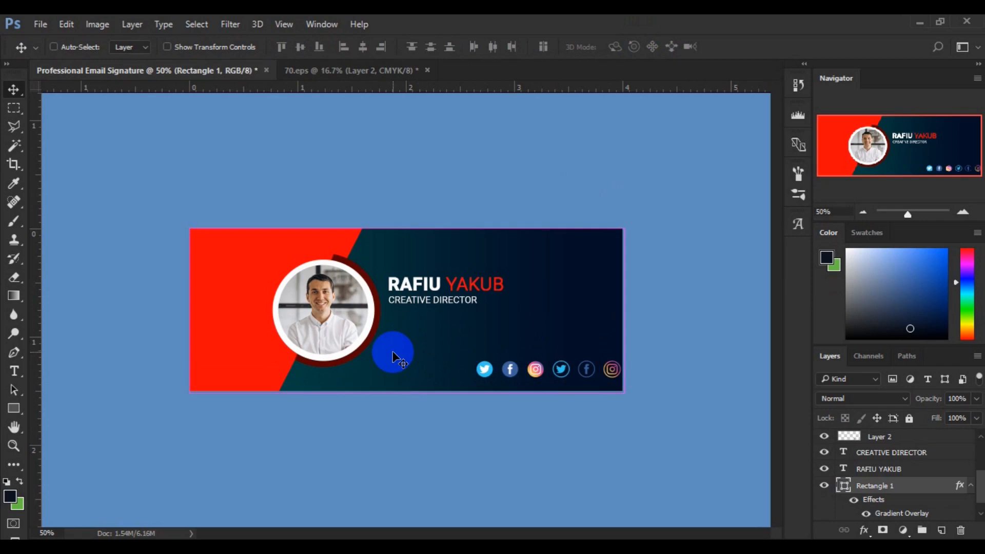
key("ctrl+plus")
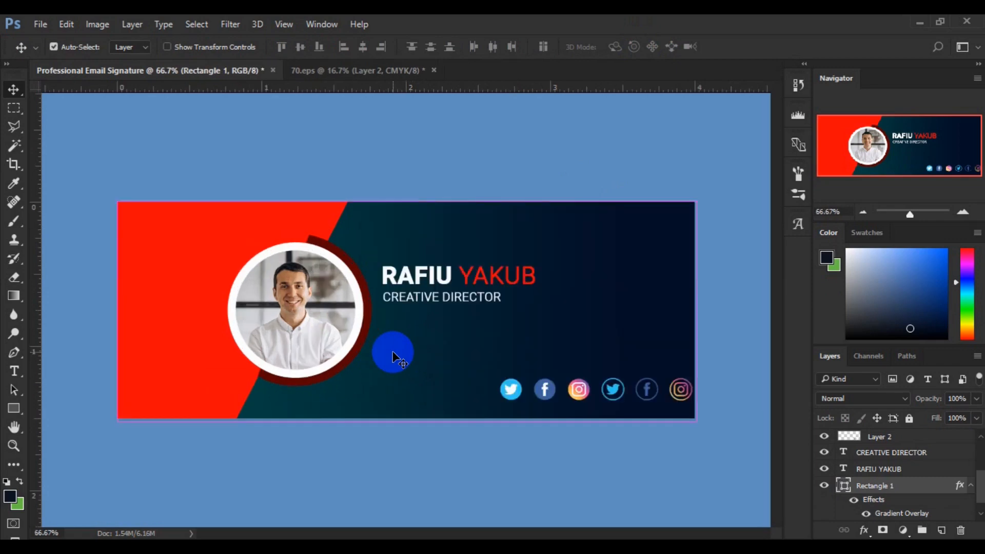
left_click(941, 530)
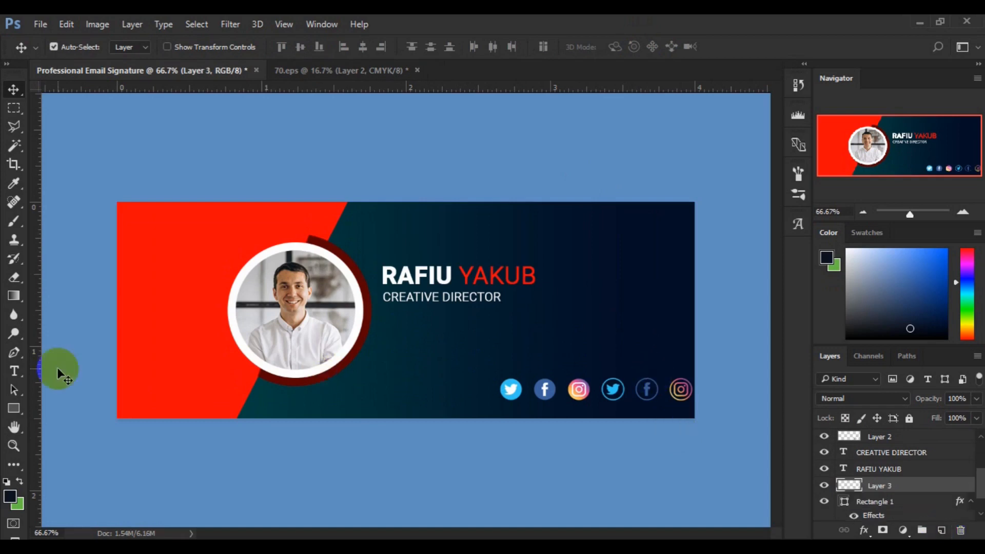
left_click(13, 370)
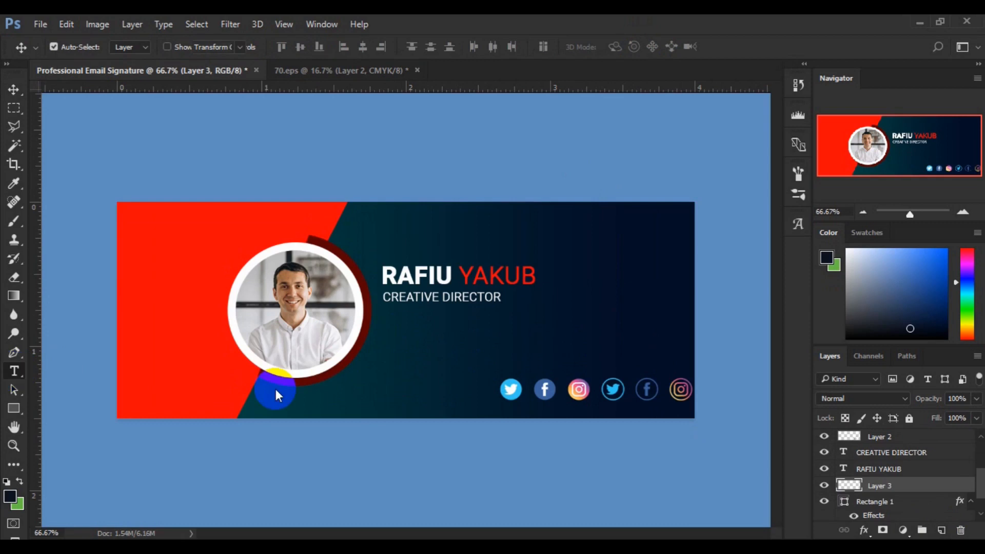
left_click(393, 324)
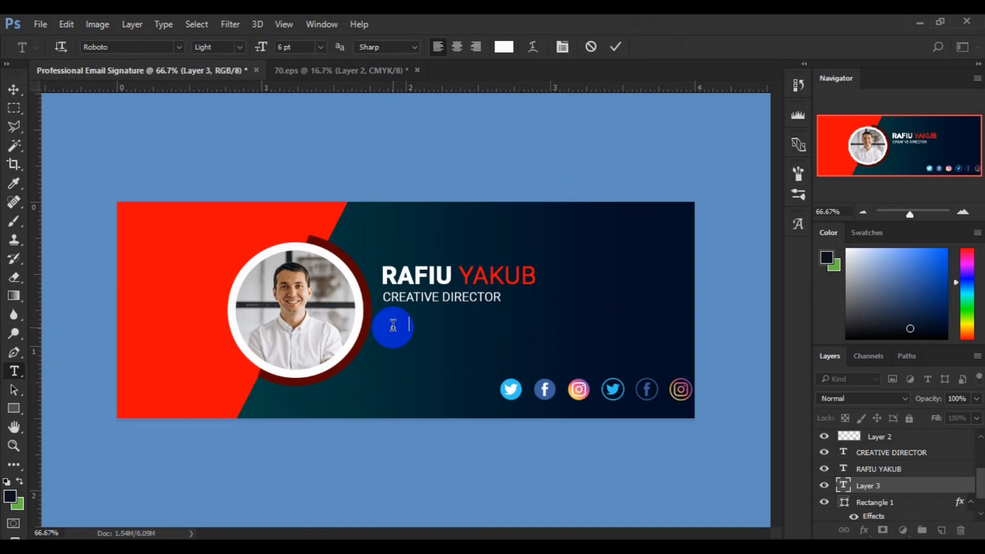
type("Tel:")
type("+234  ")
type("  80    ")
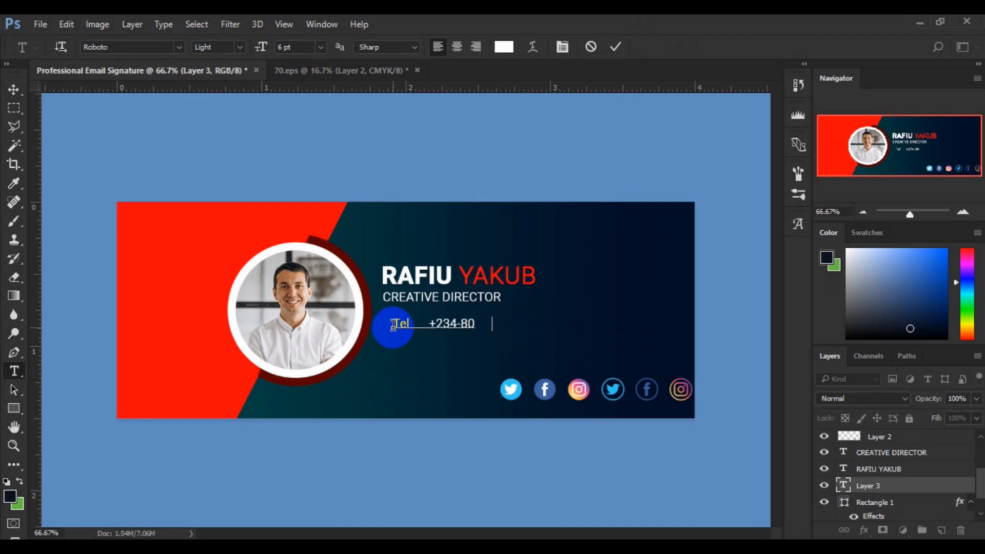
type("     53")
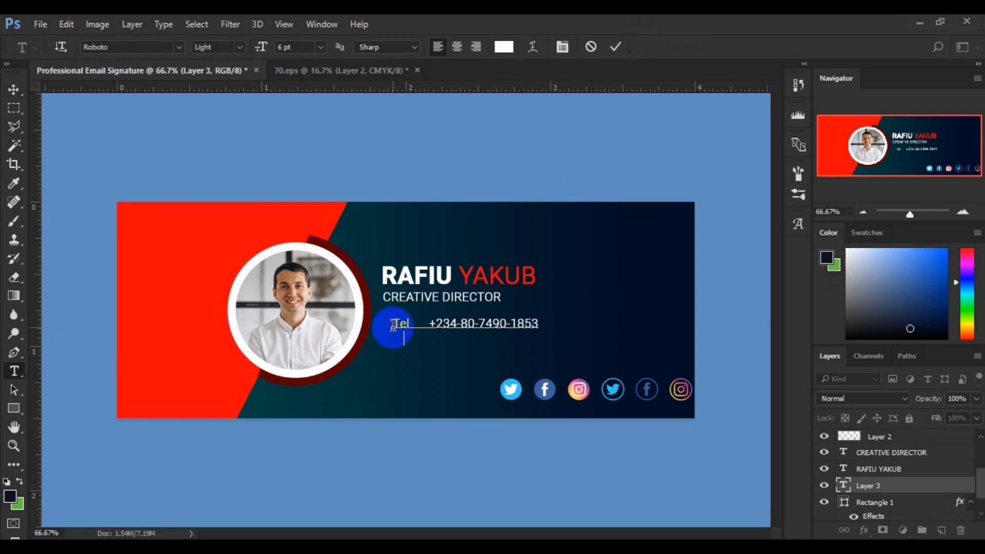
type("W")
type("eb")
type("w")
type("w")
type("w.raf")
type("url.")
type(".com")
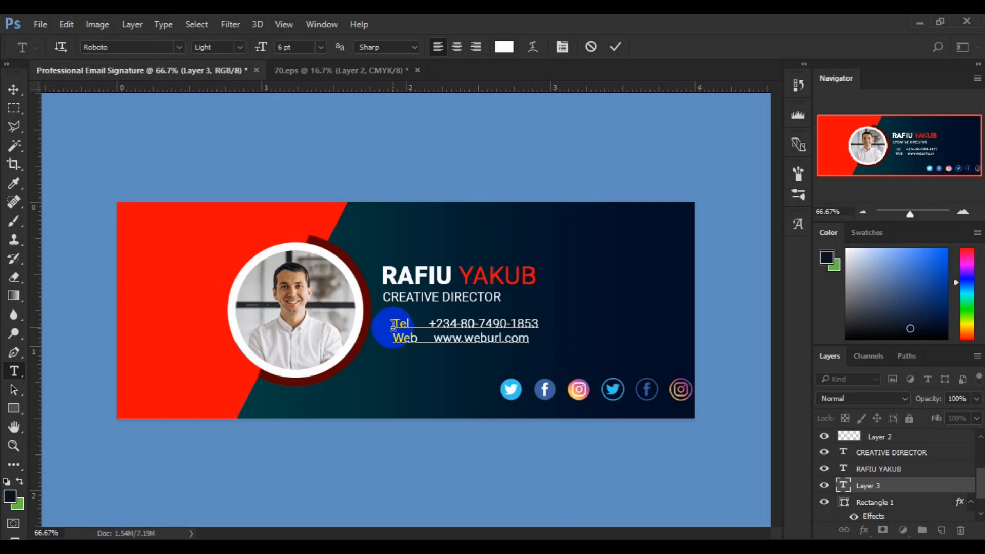
type("   g")
Add an "Email" line with the contact's email address, and space out the Web and Tel values to line up with it
key("Return")
type("Email")
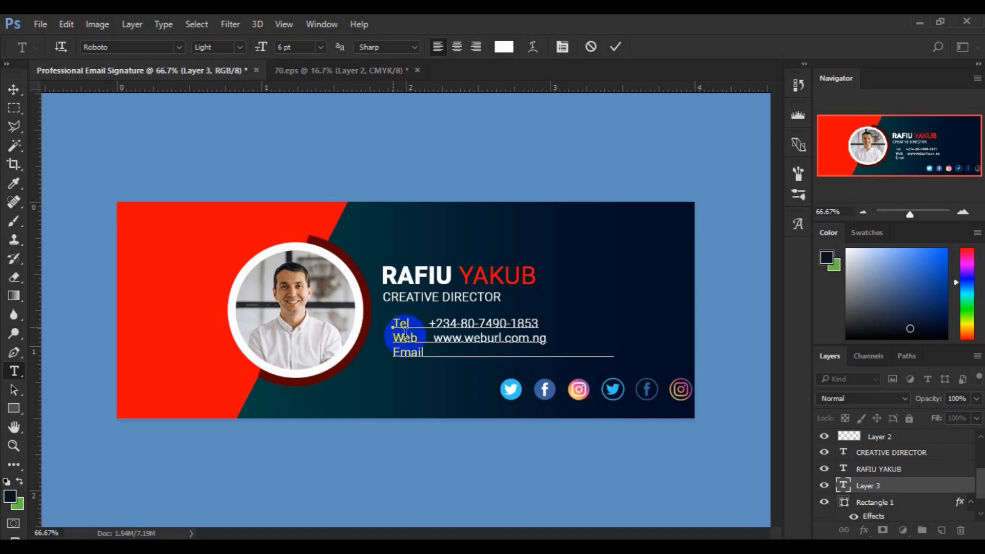
key("ctrl+v")
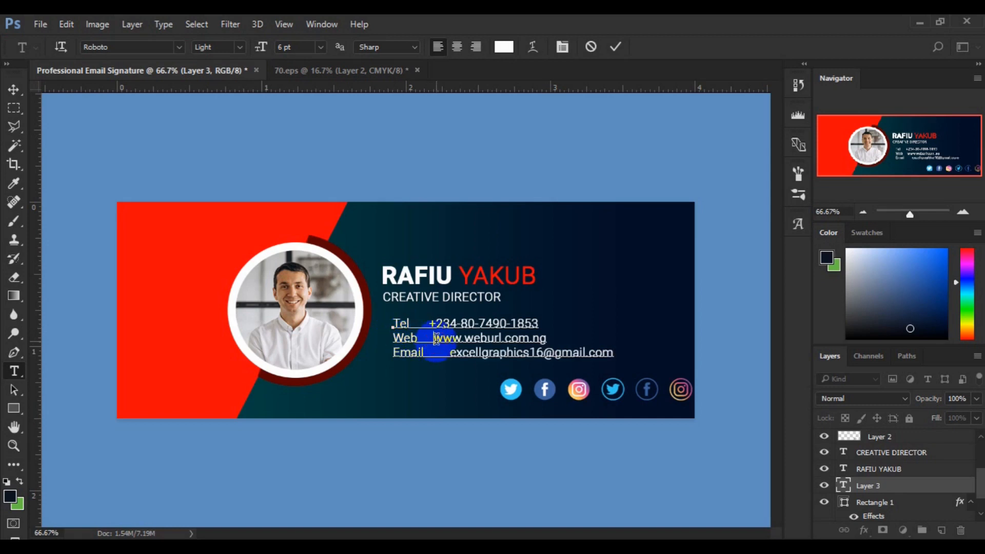
left_click(436, 338)
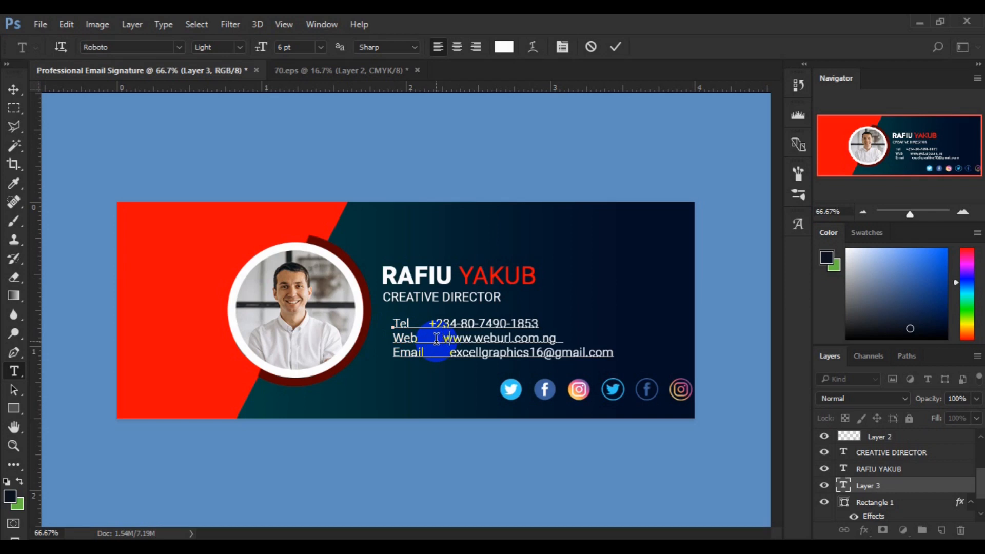
left_click(430, 324)
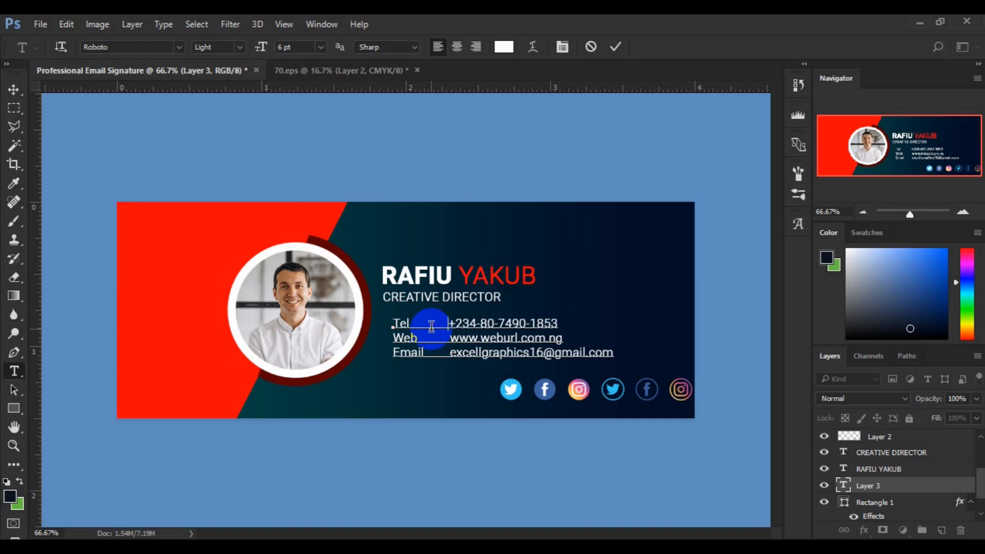
Color the "Tel" label red (#fa0606), sampled from the banner's red shape
left_click(395, 323)
left_click_drag(395, 323, 398, 323)
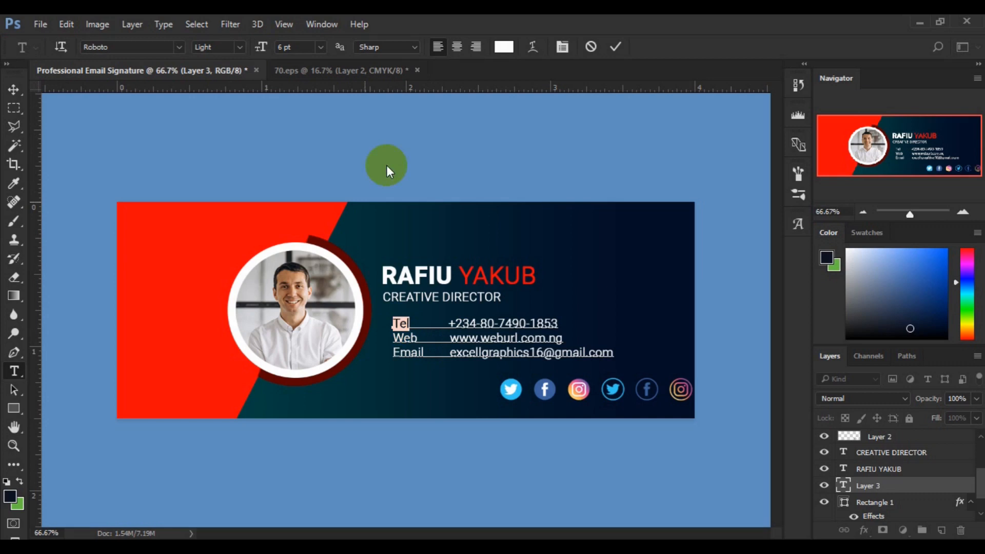
left_click(503, 47)
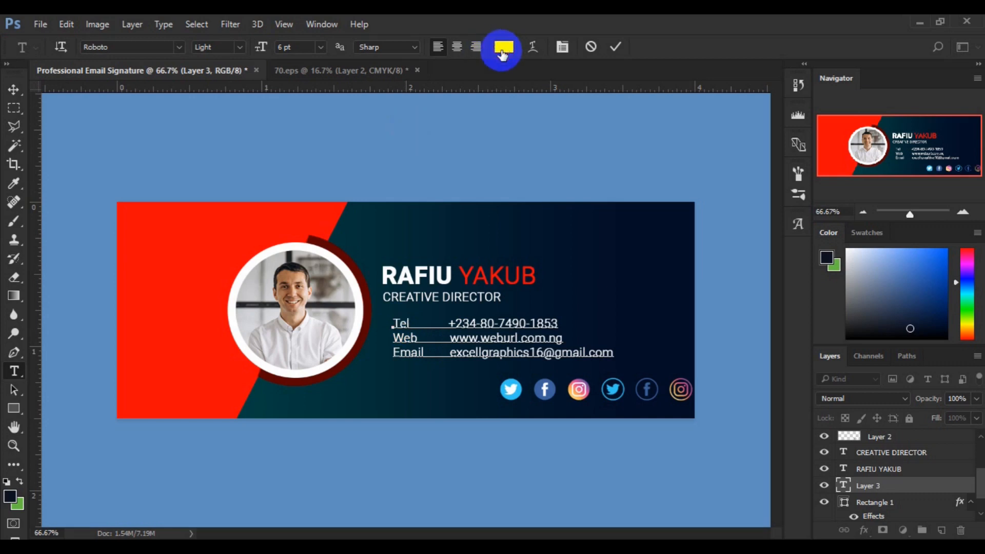
left_click(211, 238)
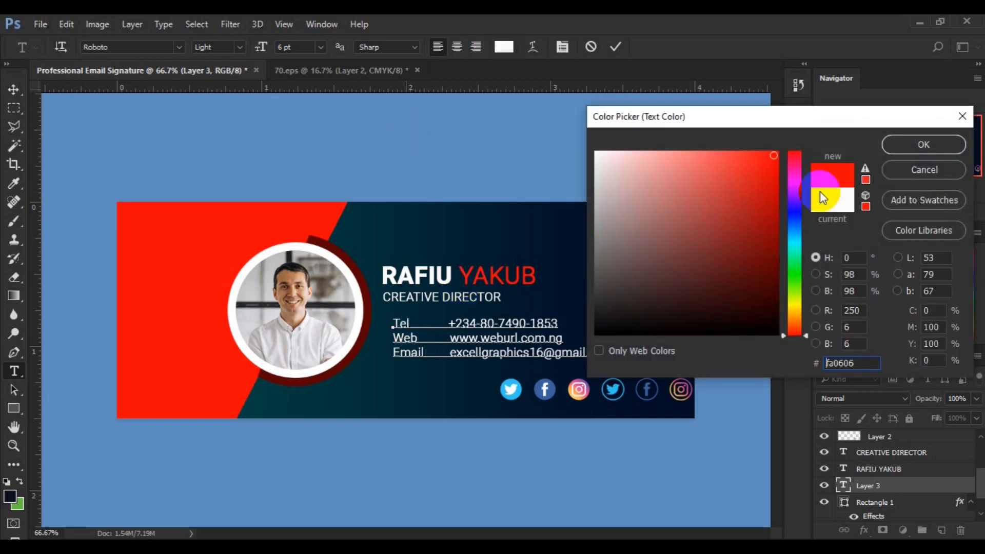
left_click(897, 150)
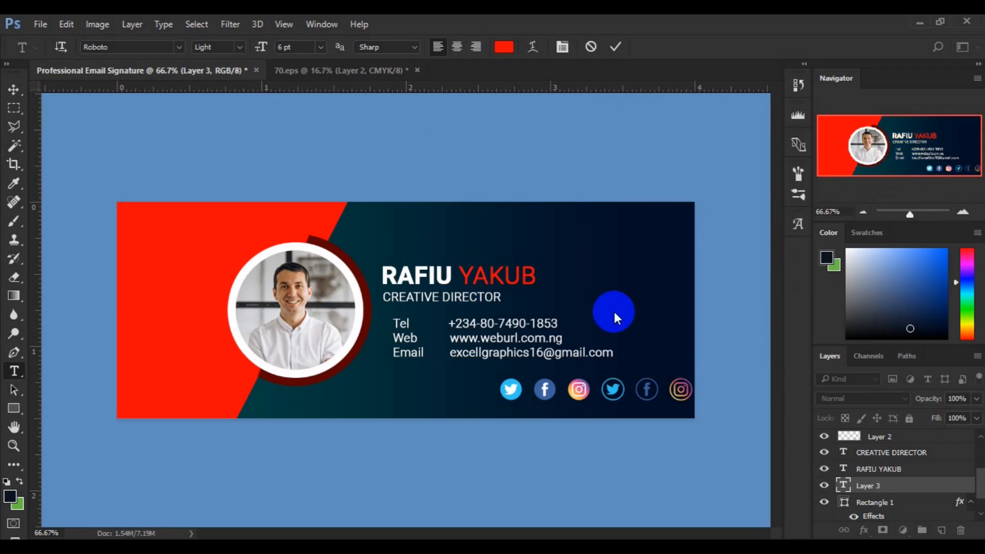
Recolor the "Web" label with the banner's red, #fa0606
left_click(395, 338)
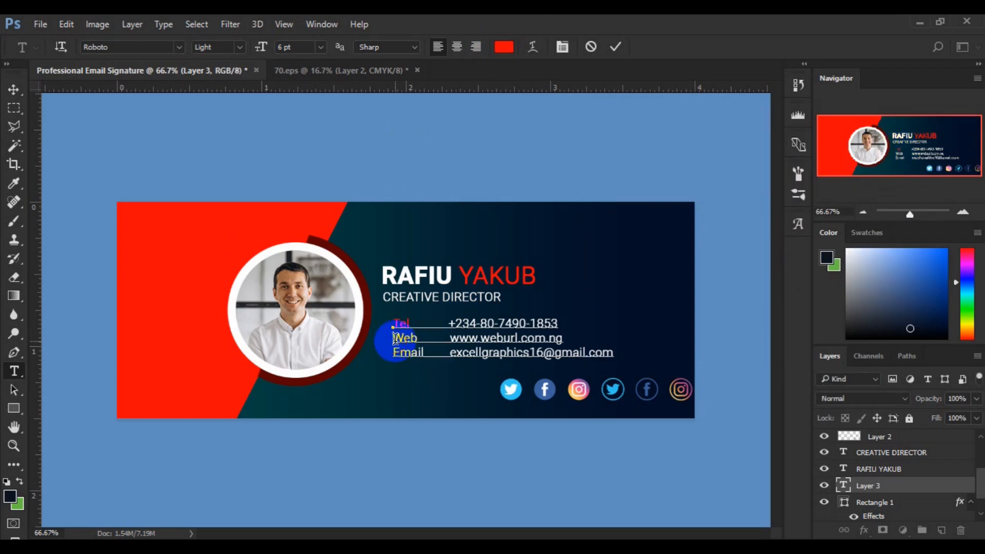
key("shift+Right")
key("shift+Right")
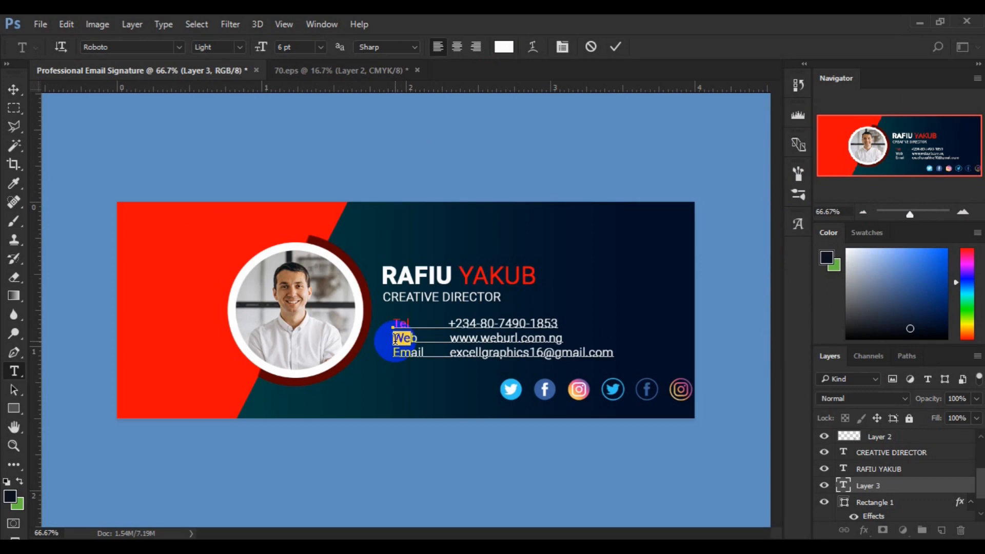
key("shift+Right")
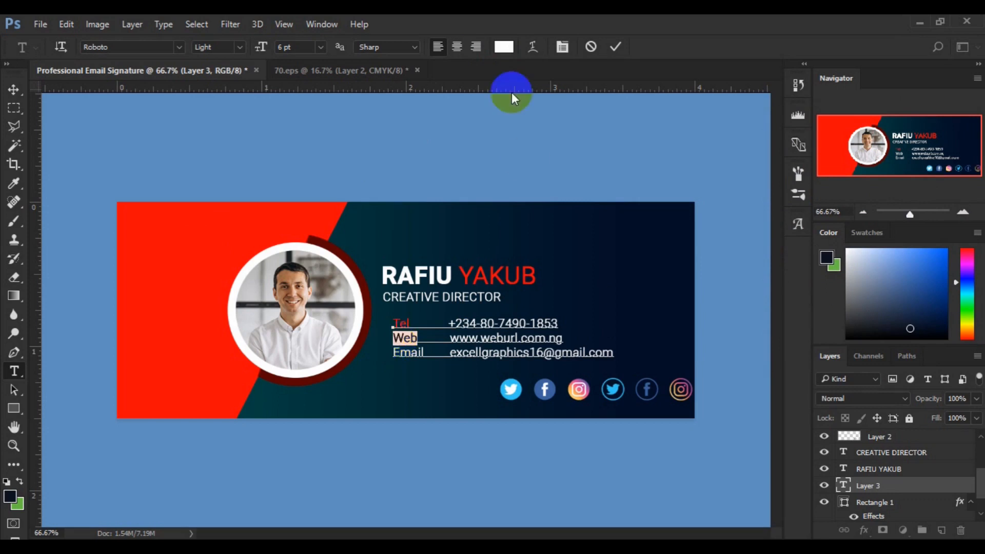
left_click(504, 46)
left_click(157, 267)
left_click(898, 143)
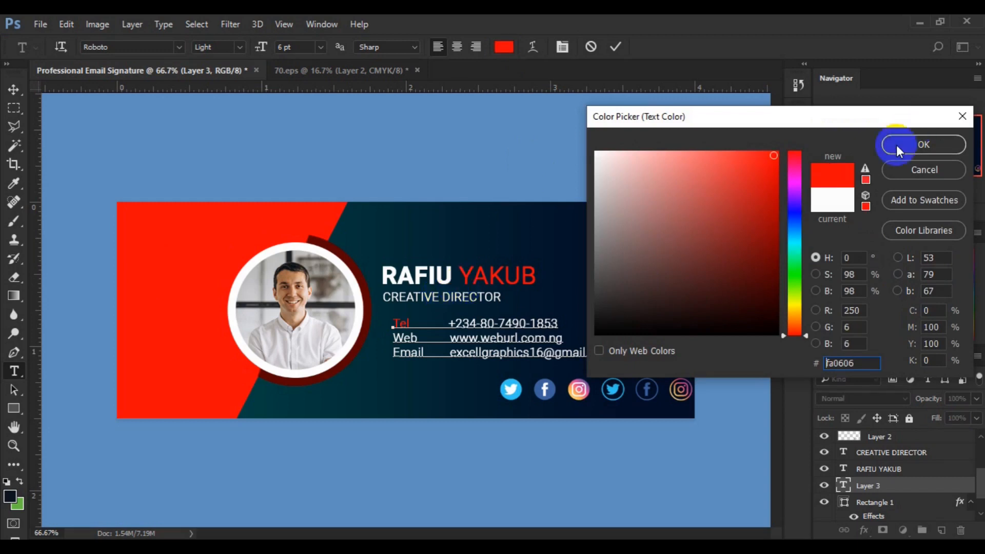
double_click(406, 341)
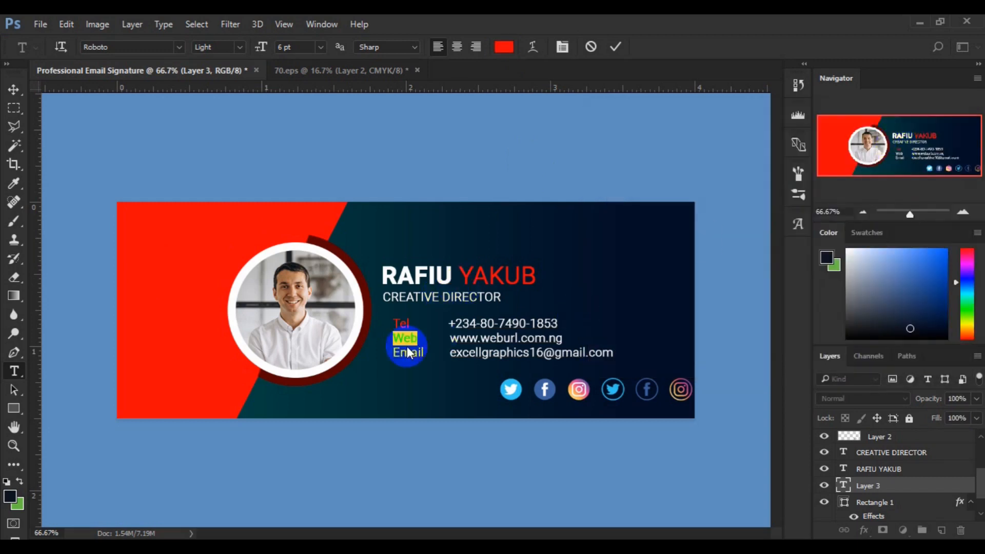
Recolor the "Email" label with the banner's red, #fa0606
left_click(397, 353)
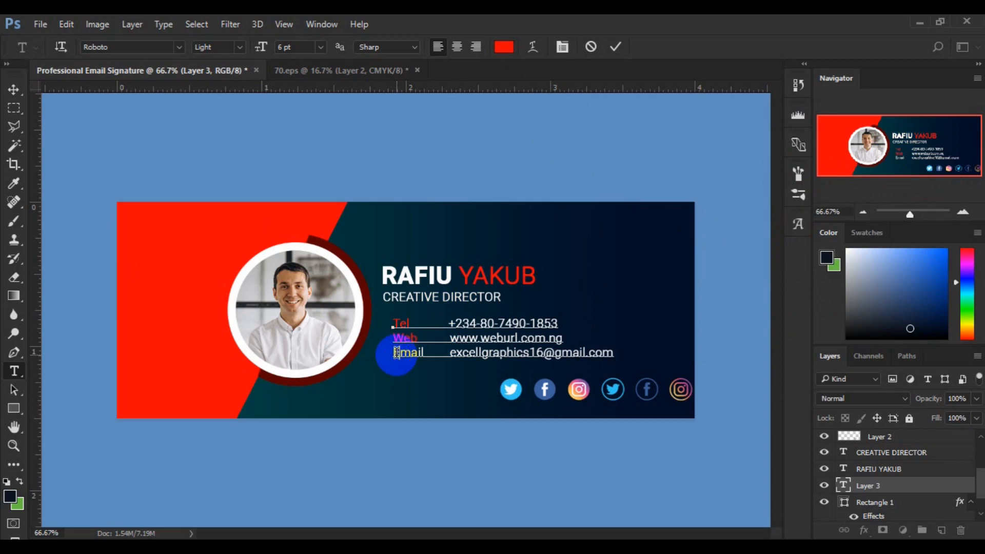
key("shift+Right")
key("shift+Right")
key("shift+Right")
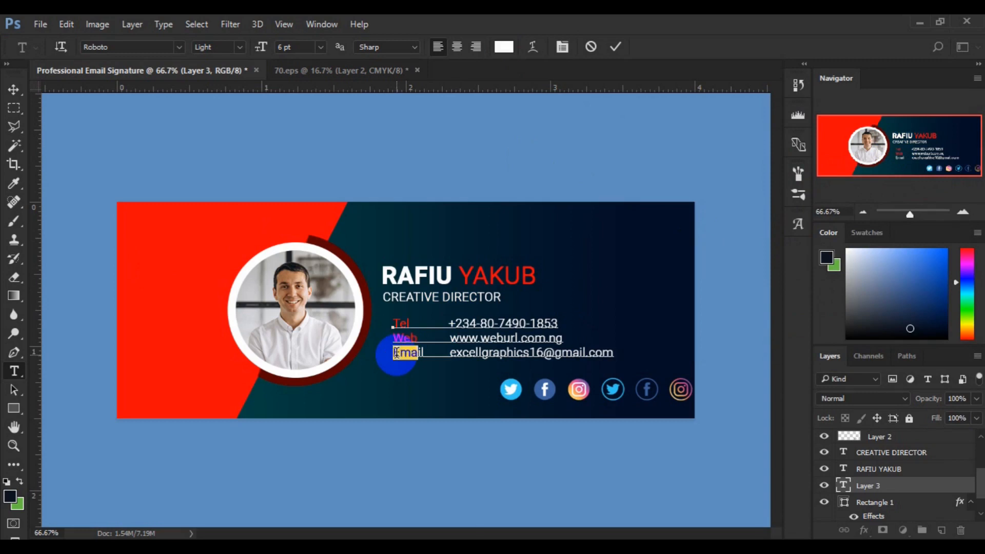
key("shift+Right")
key("shift+Right")
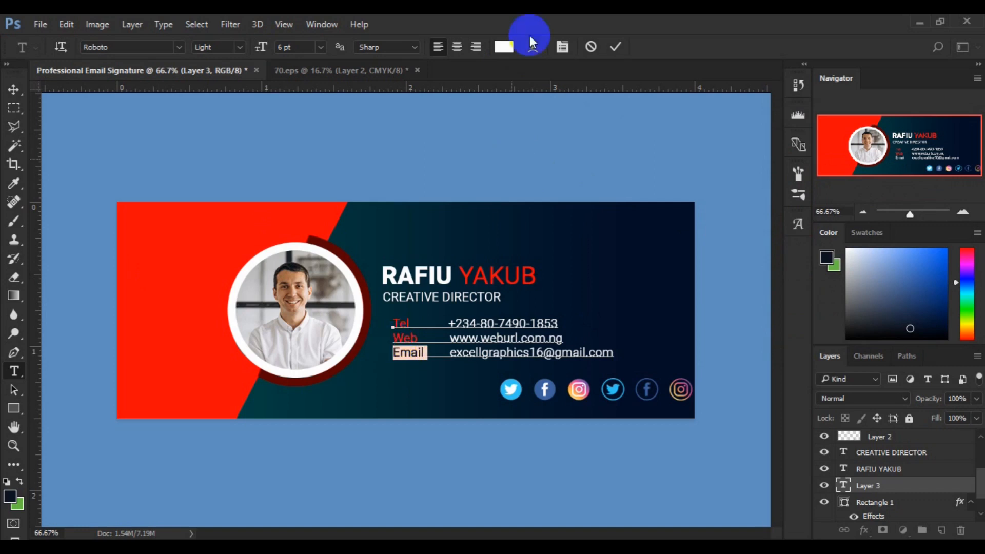
left_click(505, 48)
left_click(216, 248)
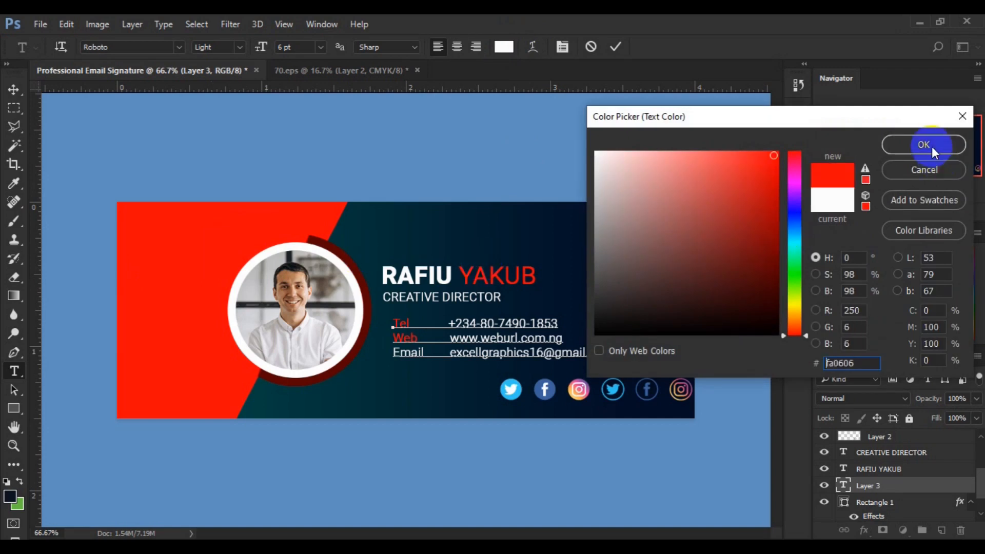
left_click(931, 146)
Set the whole contact text block to 4 pt and align its left edge with the job title above
double_click(408, 352)
left_click(409, 349)
key("ctrl+z")
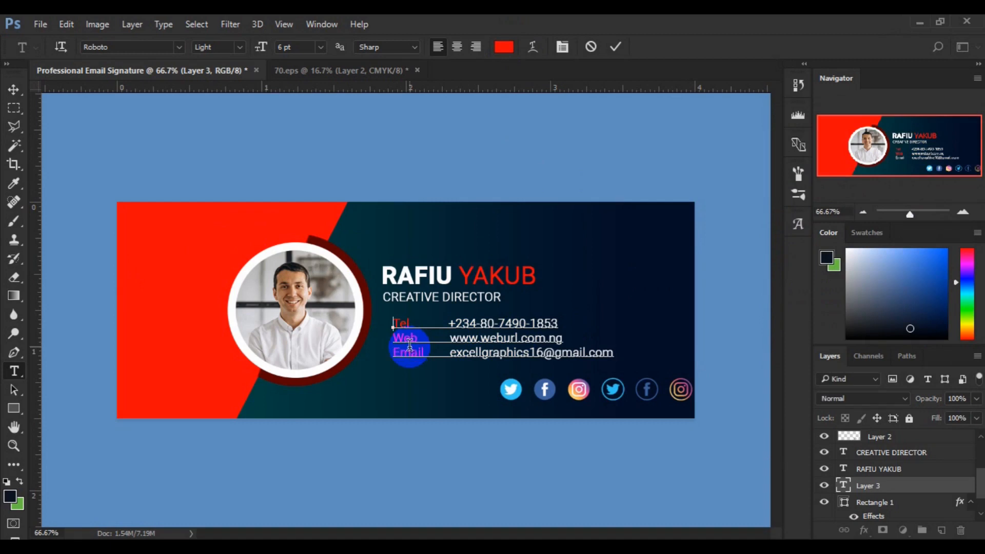
key("ctrl+a")
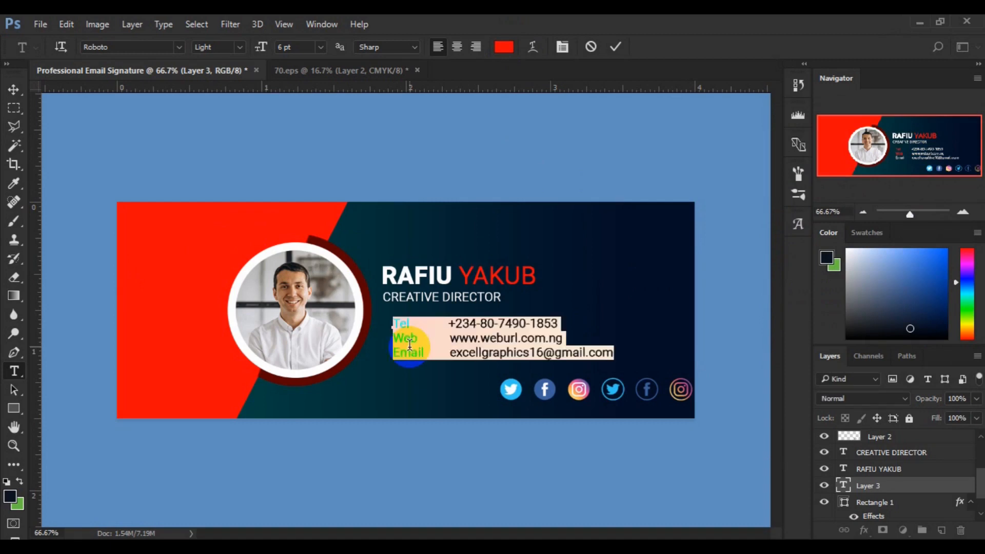
left_click(282, 47)
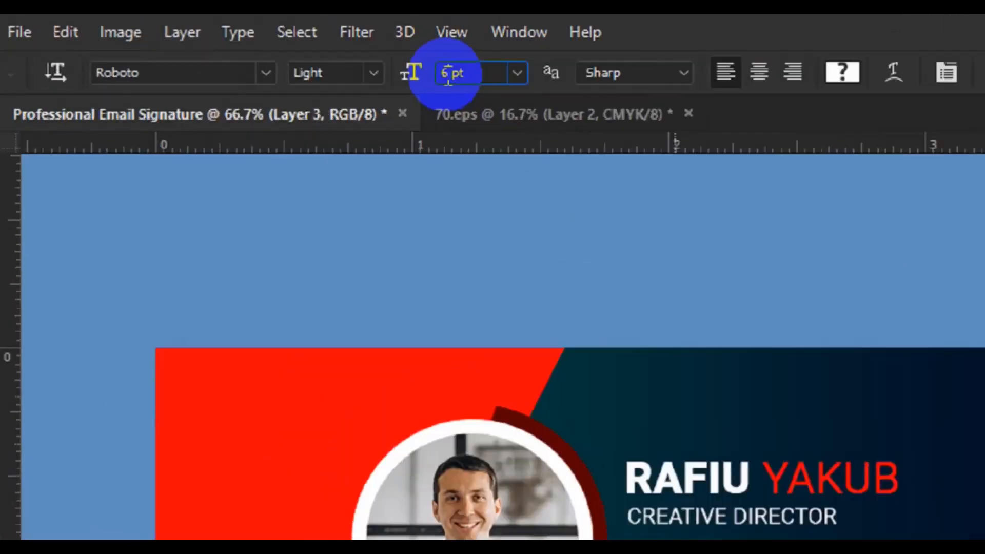
key("BackSpace")
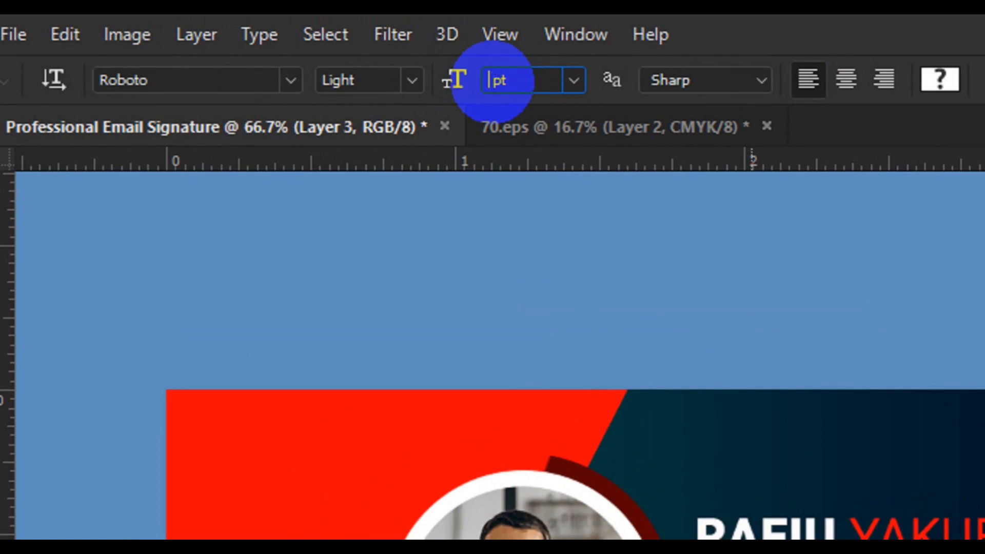
type("4")
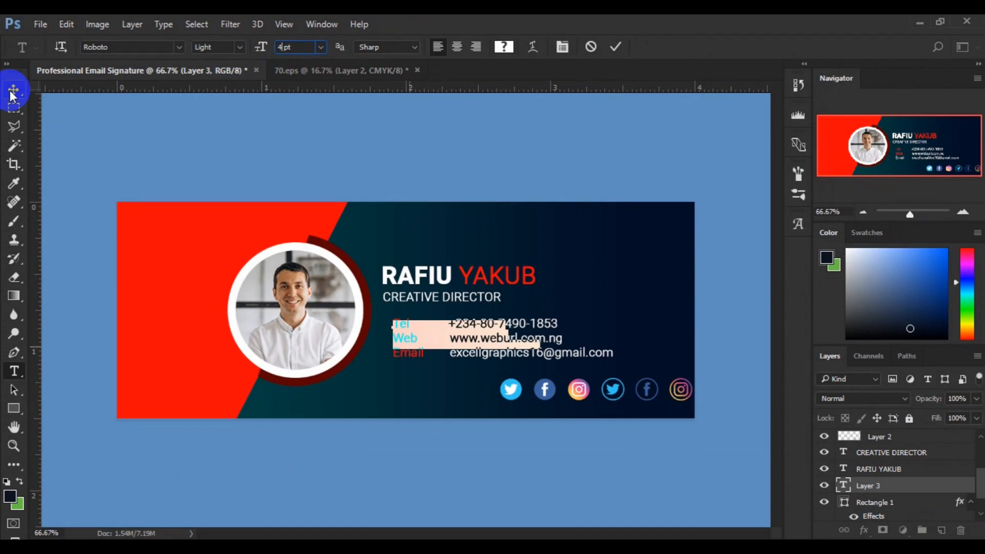
left_click(13, 93)
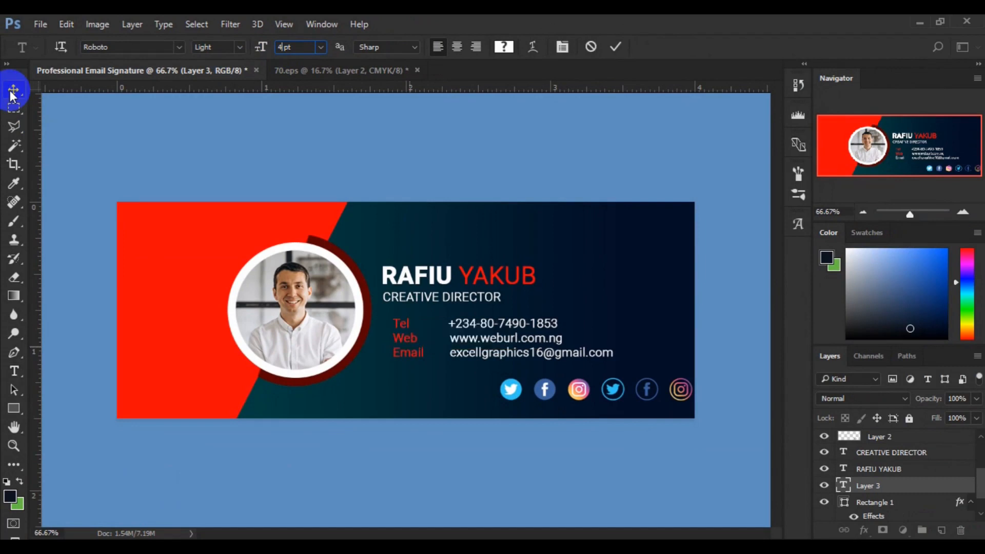
left_click(14, 93)
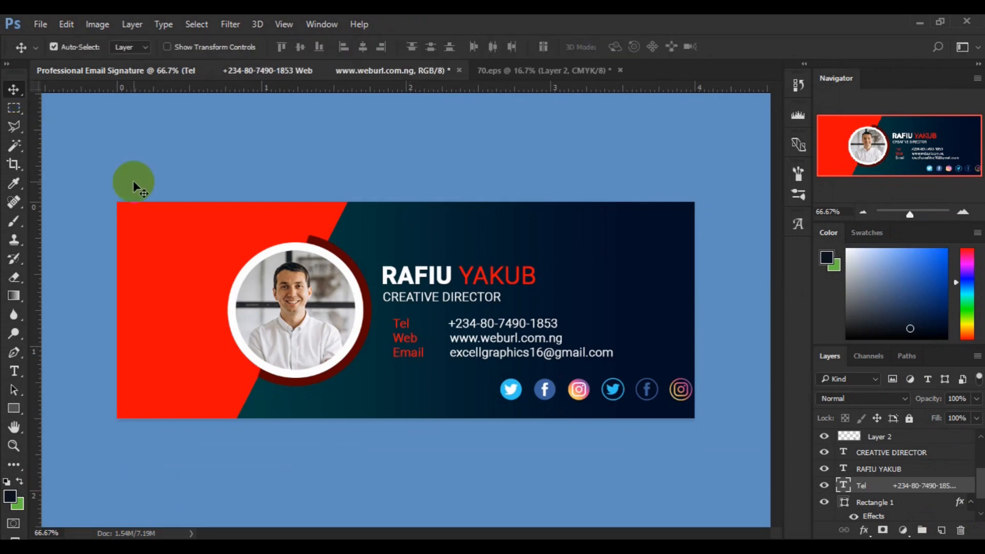
key("ctrl+z")
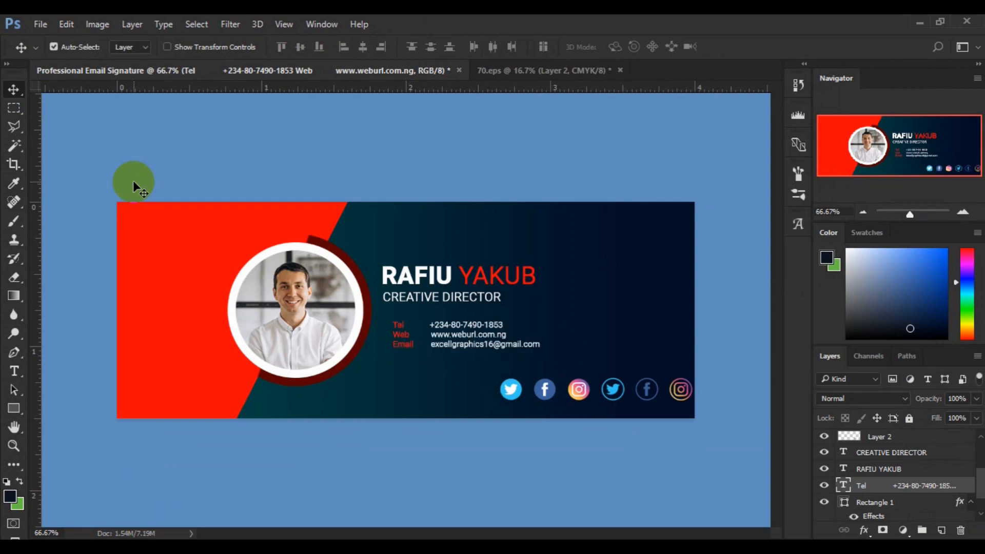
left_click(471, 339)
left_click_drag(471, 339, 460, 340)
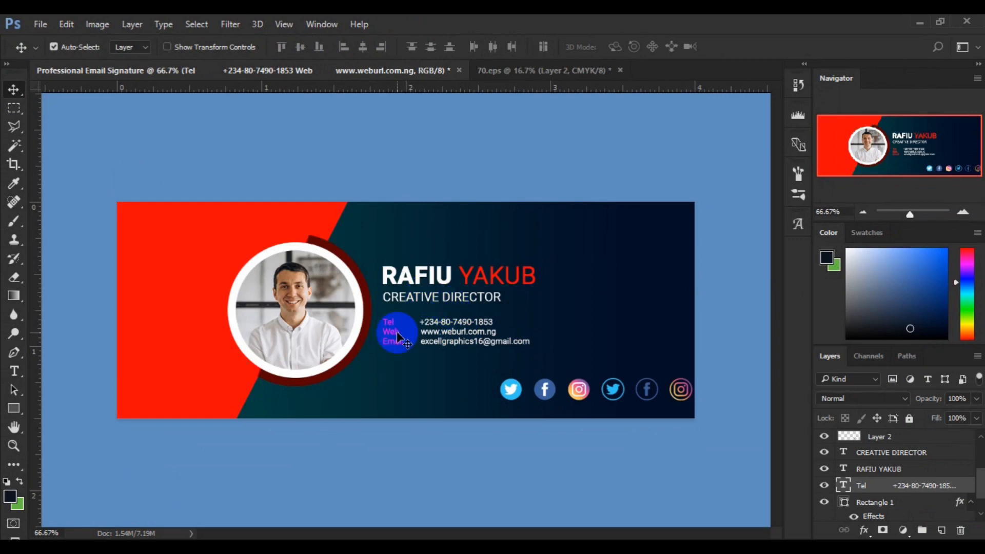
Create a separate white text layer in the empty dark area with three colons stacked on separate lines
left_click(16, 374)
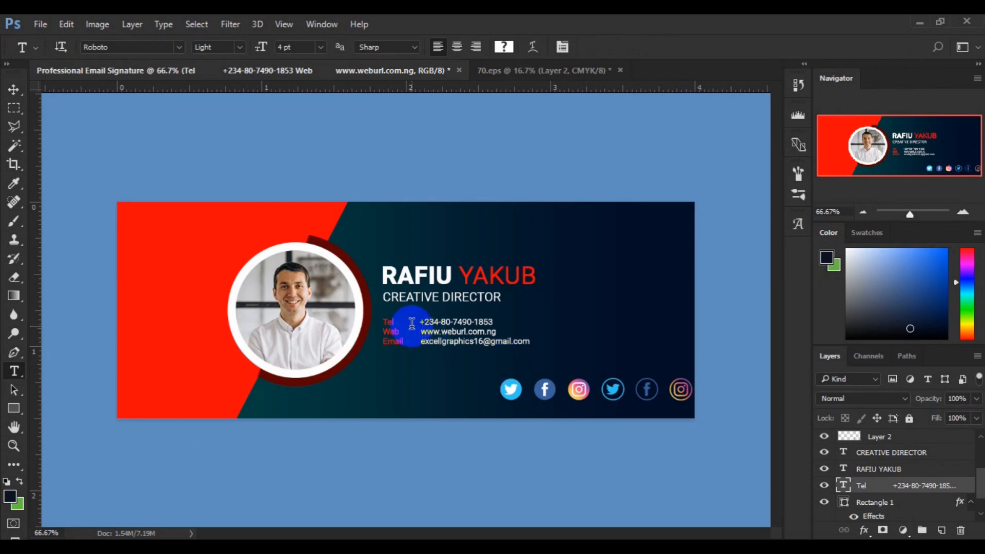
left_click(563, 335)
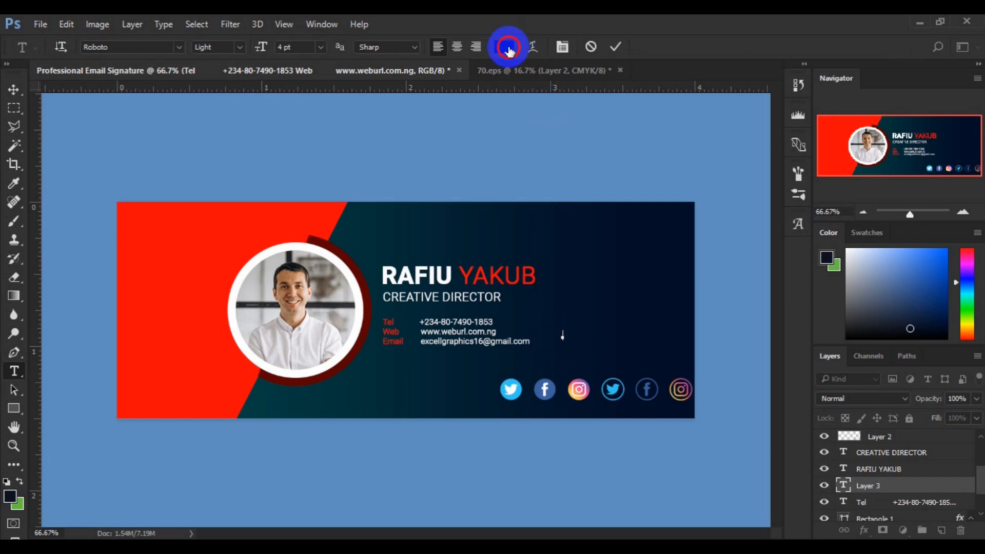
left_click(505, 47)
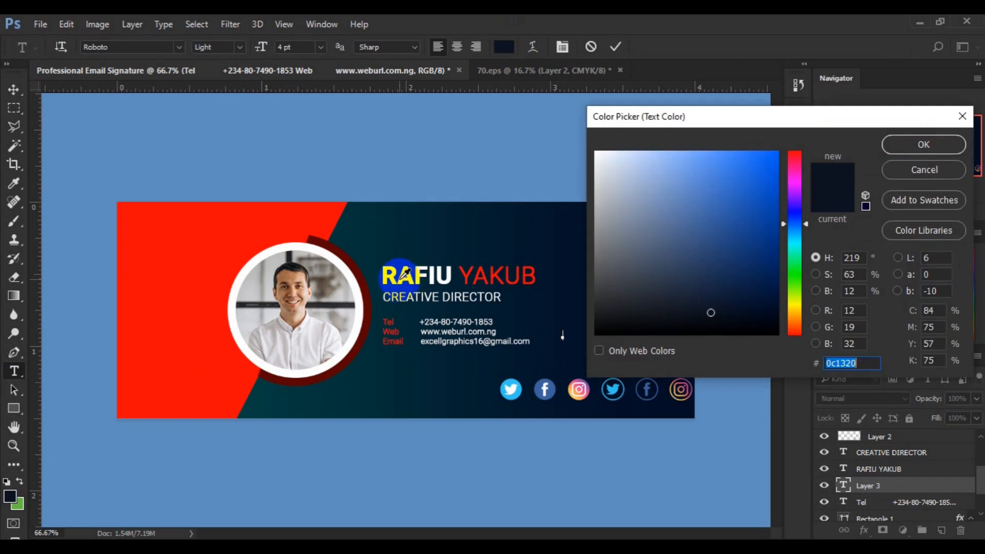
left_click(890, 142)
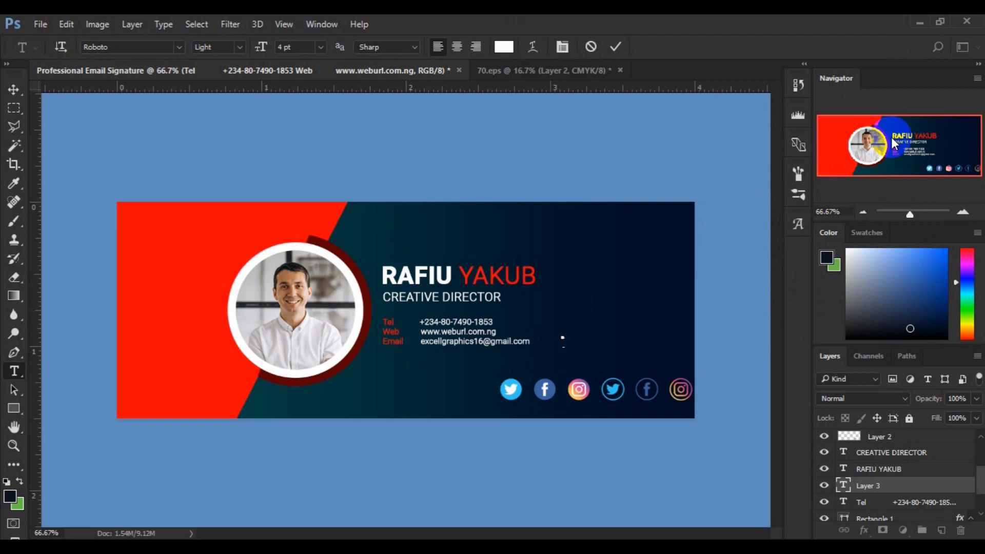
left_click(13, 93)
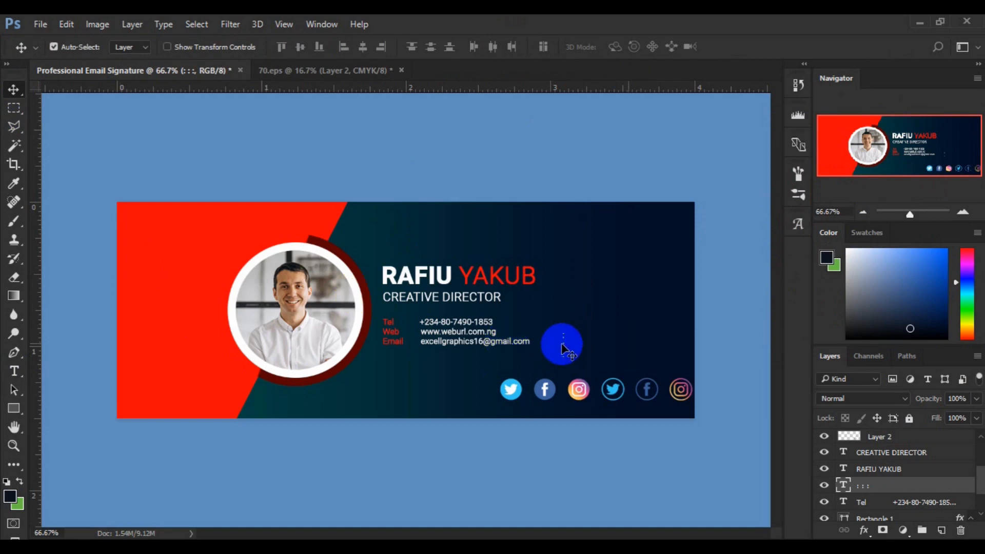
Move the column of colons between the red labels and their values, one colon level with each contact line
key("ctrl+t")
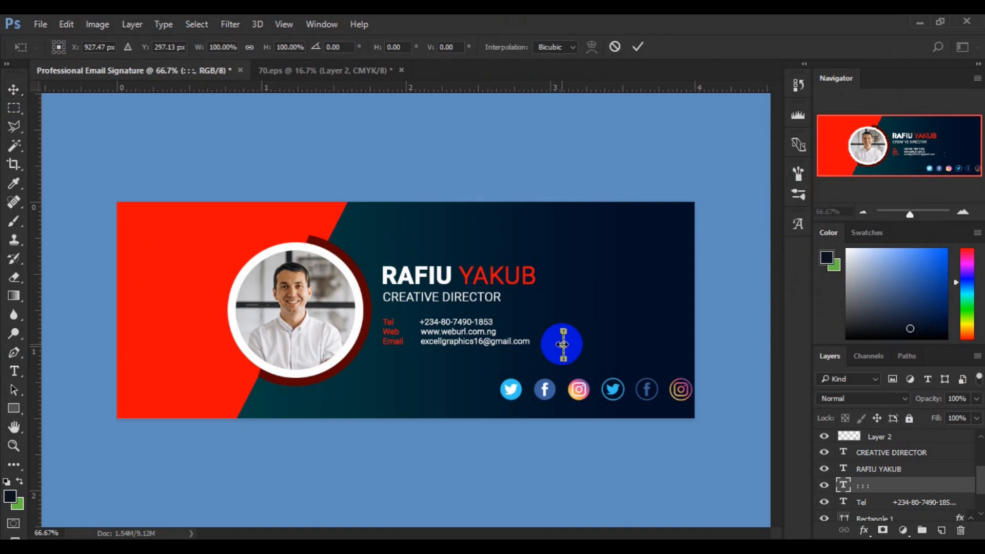
key("ctrl+plus")
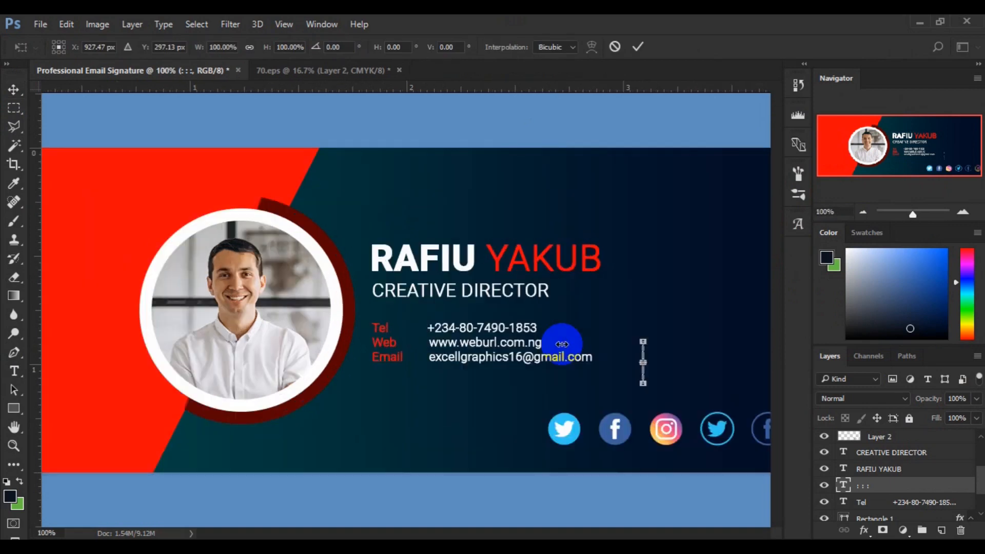
key("ctrl+plus")
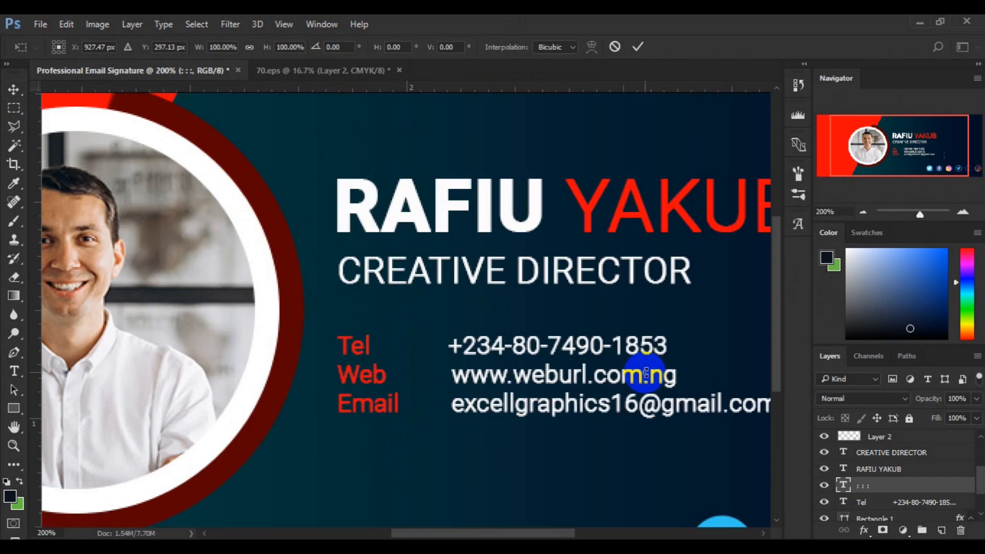
left_click_drag(542, 535, 578, 534)
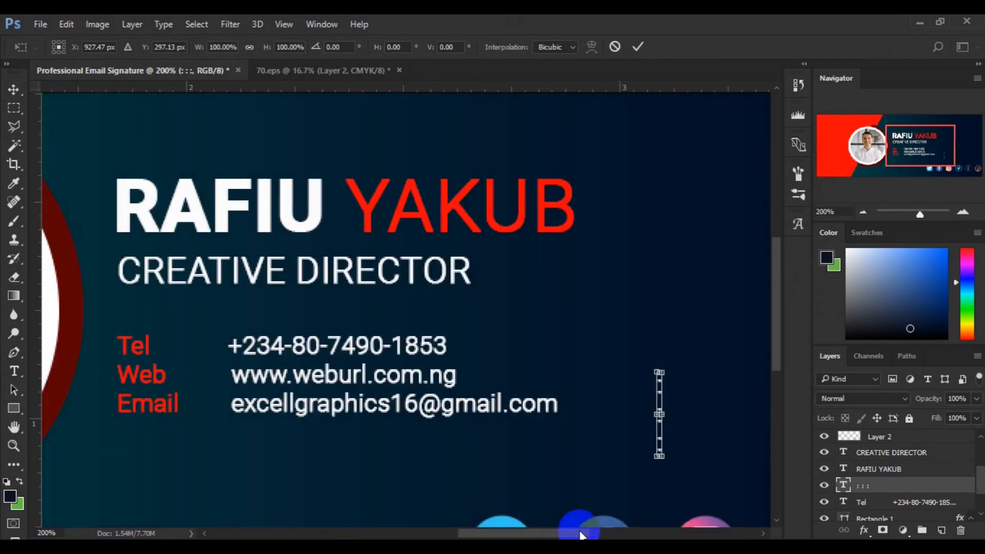
left_click_drag(650, 427, 210, 393)
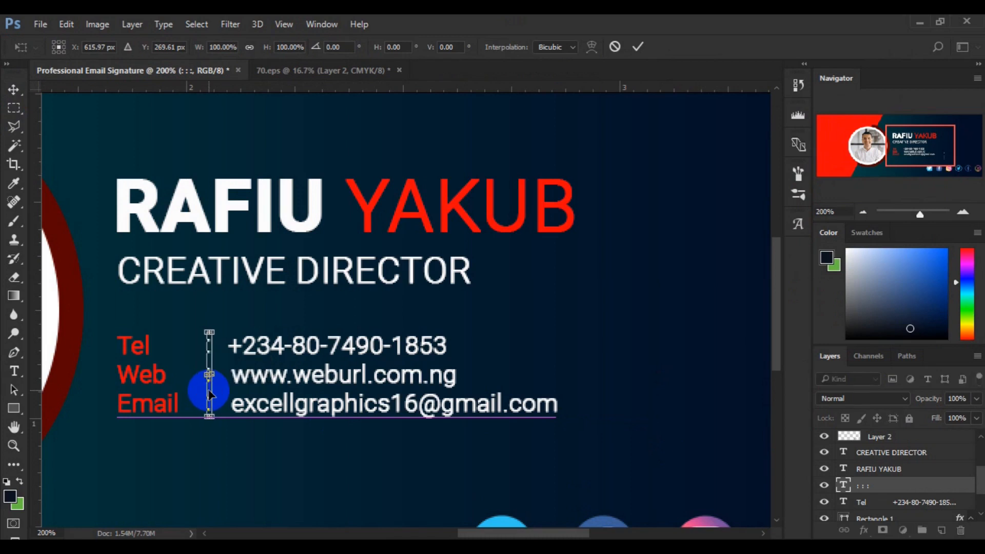
key("Return")
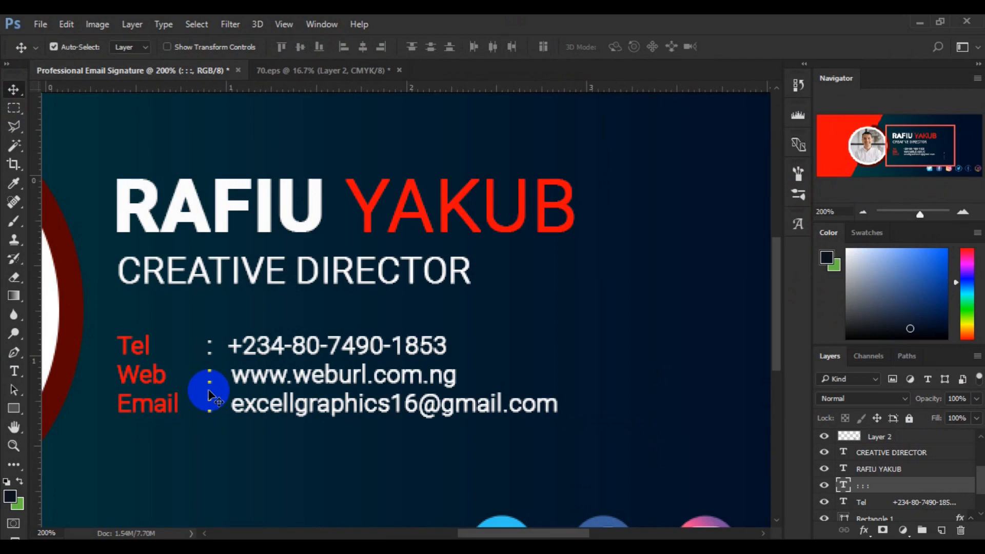
key("ctrl+0")
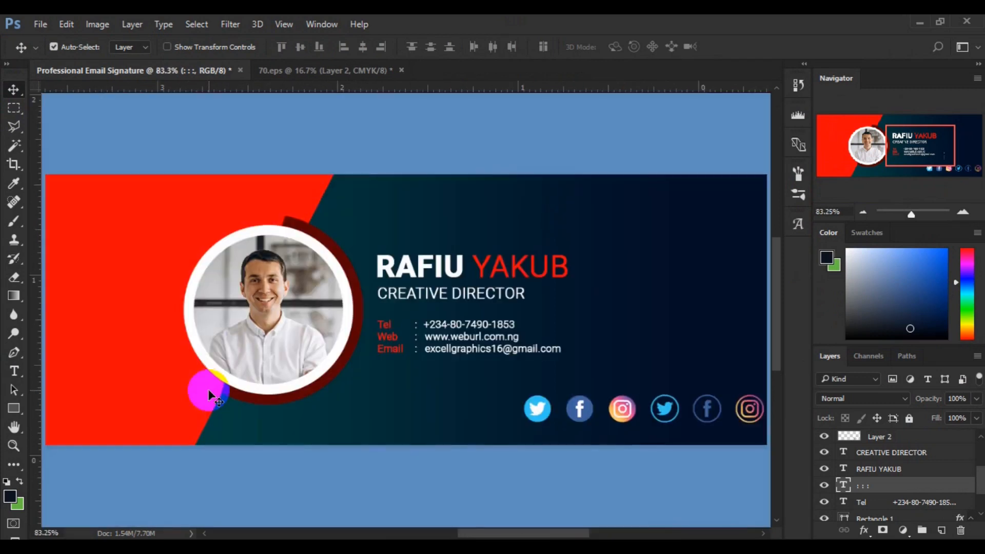
key("ctrl+minus")
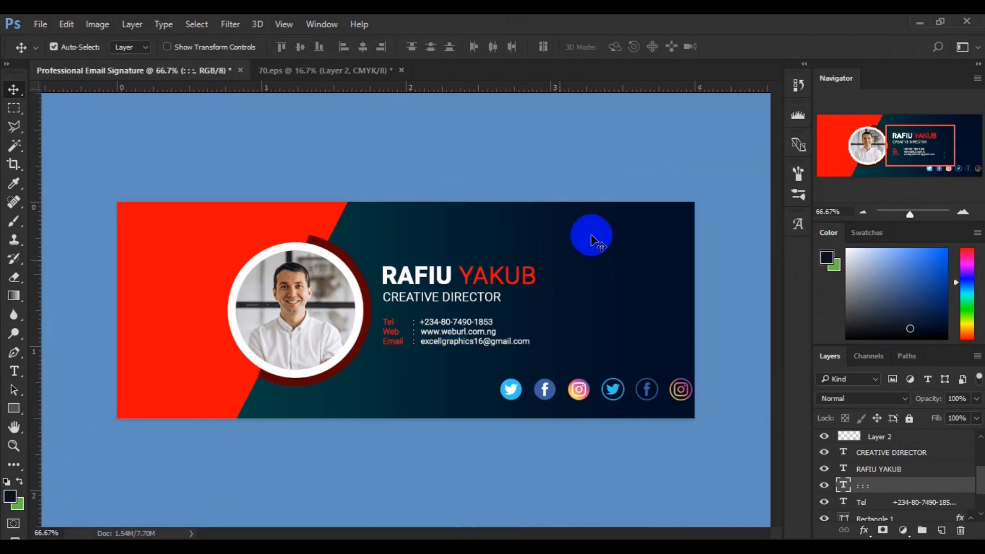
Add the two-line text "EXCEL GRAPHICS AND MULTIMEDIA" on a new layer in the banner's upper-right dark area
left_click(586, 235)
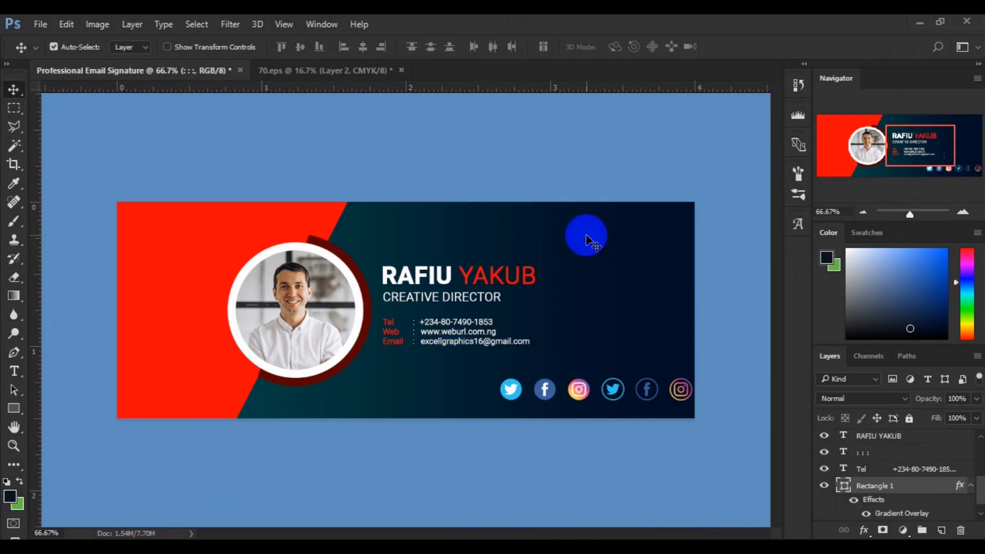
left_click(15, 371)
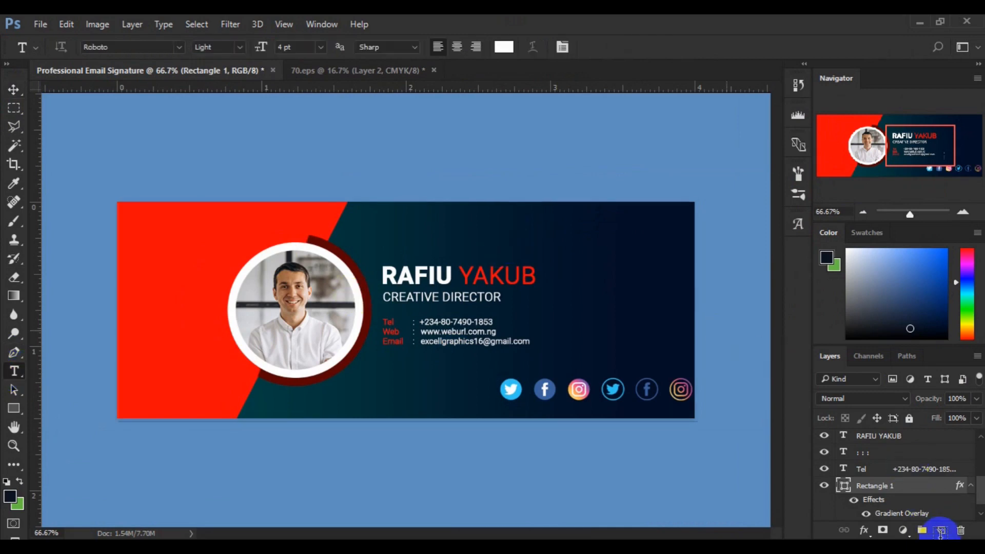
left_click(943, 532)
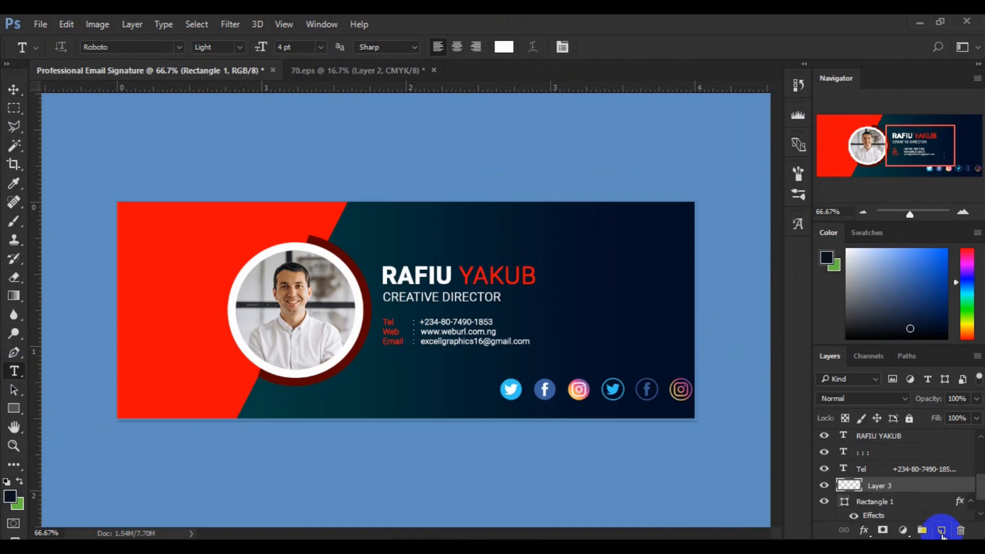
left_click(555, 235)
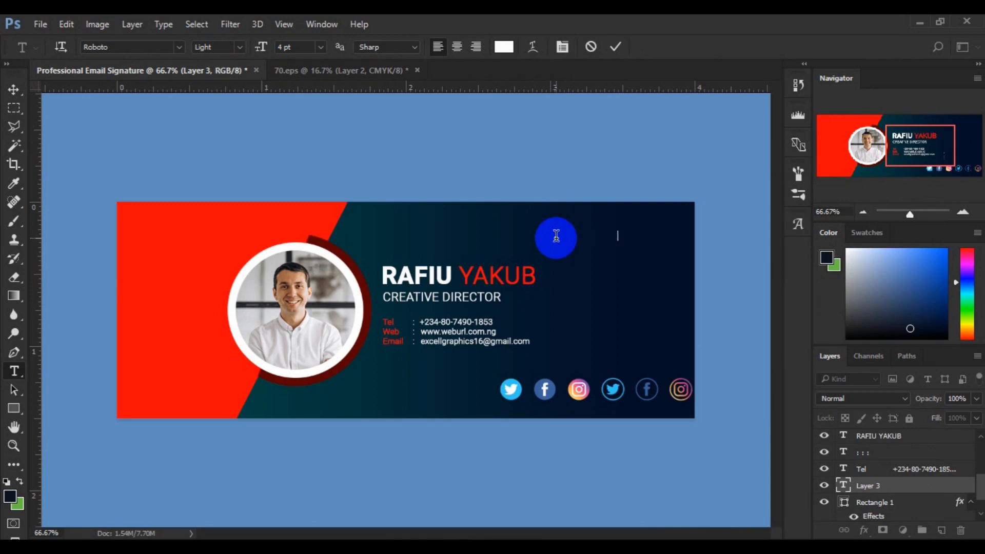
left_click(556, 236)
key("ctrl+a")
type("EXCEL GRAPHICS AND MULTIMEDIA")
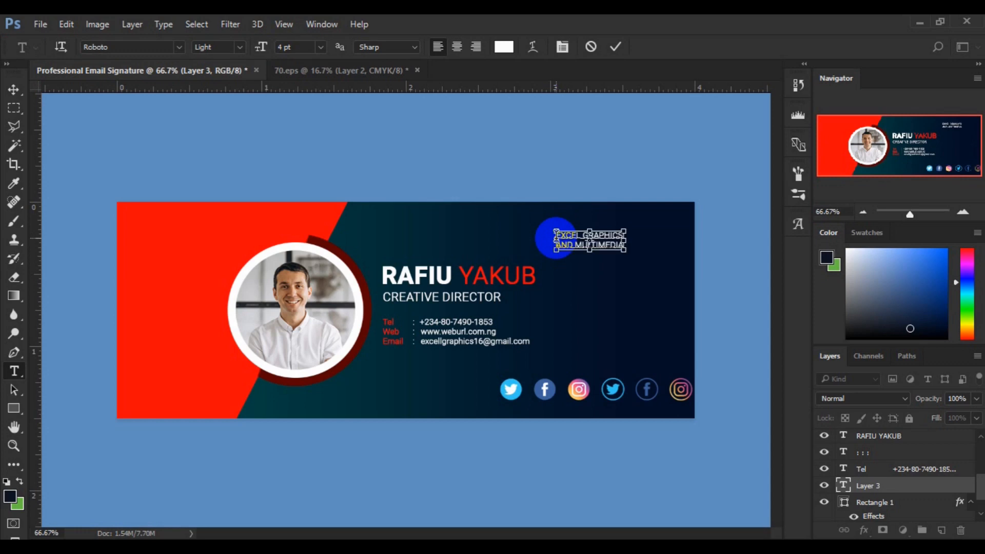
Set the font size of the whole company name to 6 pt
key("ctrl+a")
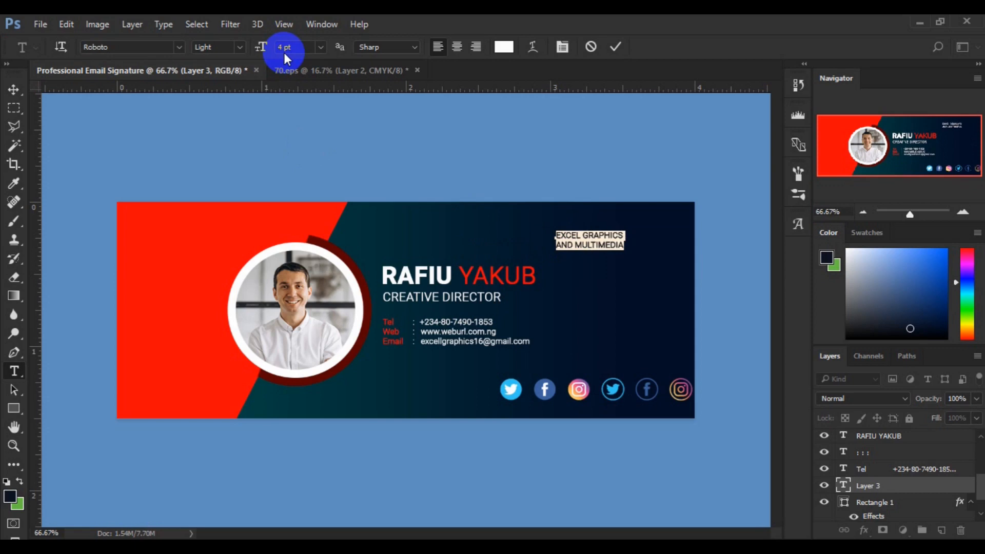
left_click(284, 48)
type("1")
type("6")
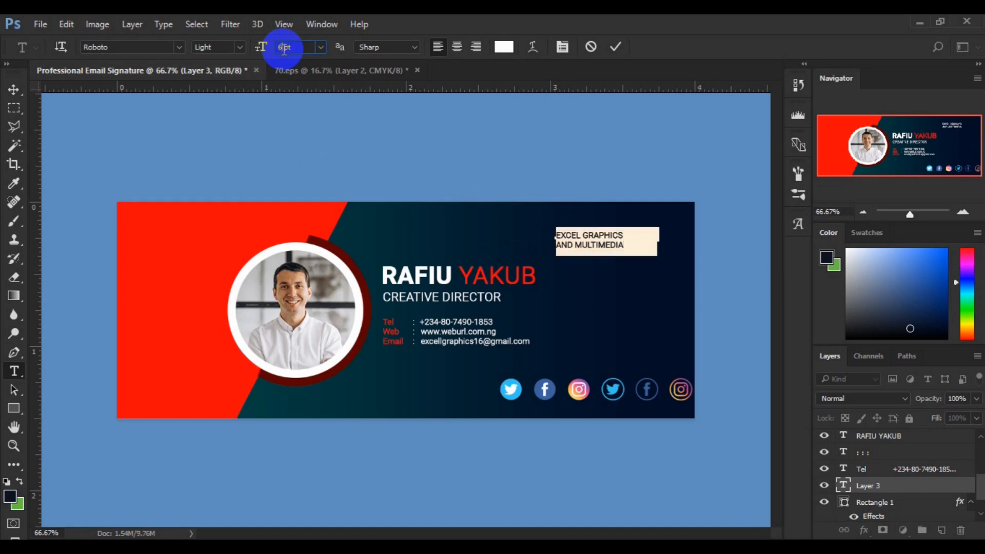
key("Return")
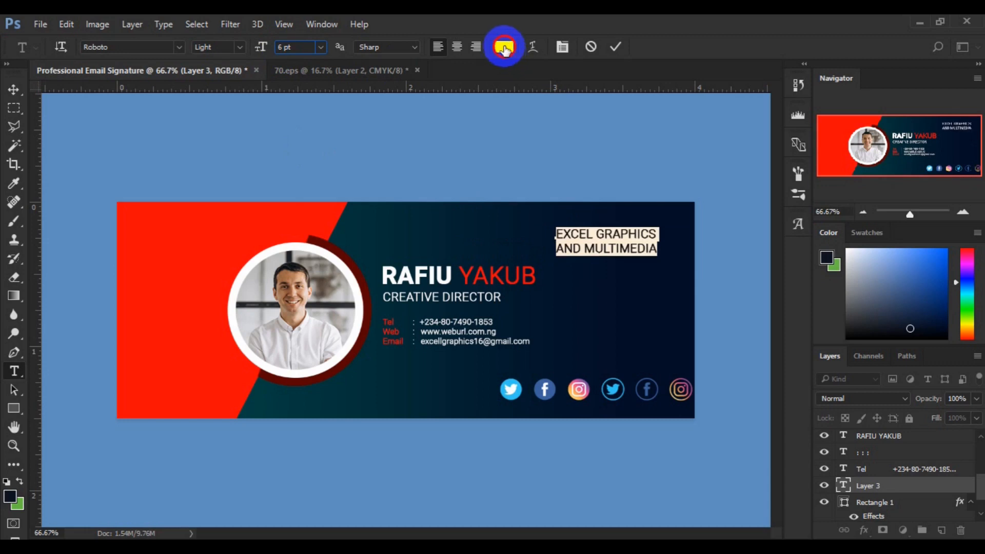
Recolour the company name with the red fa0606 sampled from the banner's red area and move it closer to the banner's right edge
left_click(279, 220)
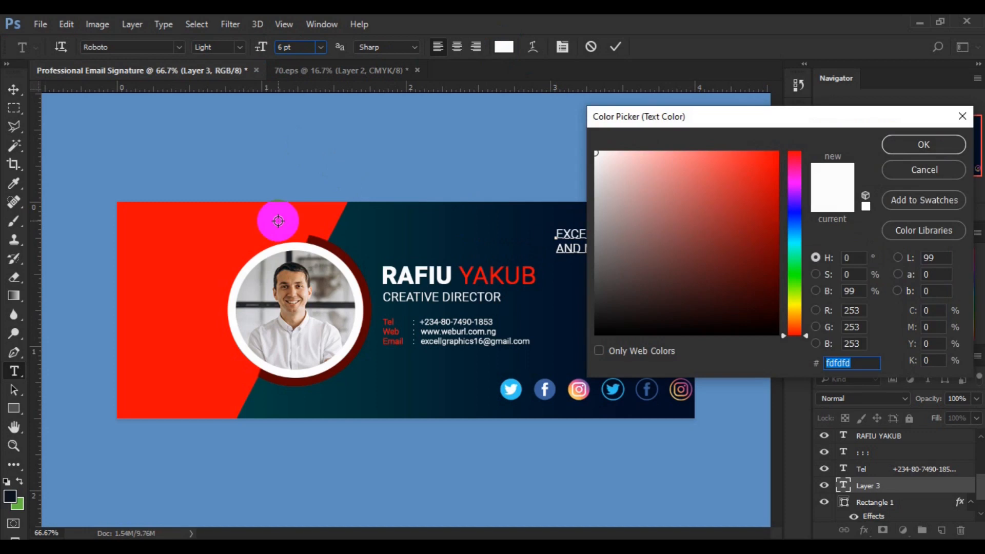
left_click(278, 221)
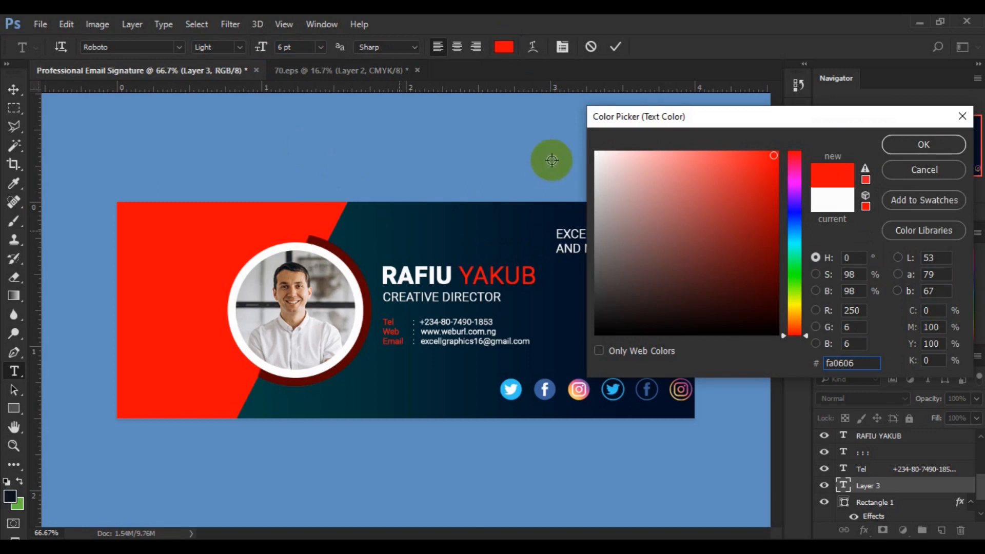
left_click(902, 145)
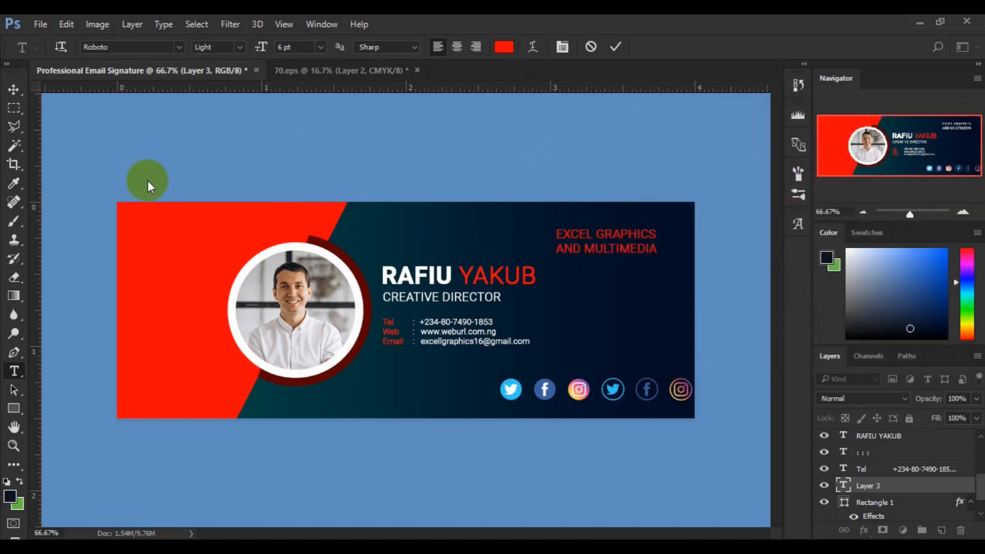
left_click(14, 90)
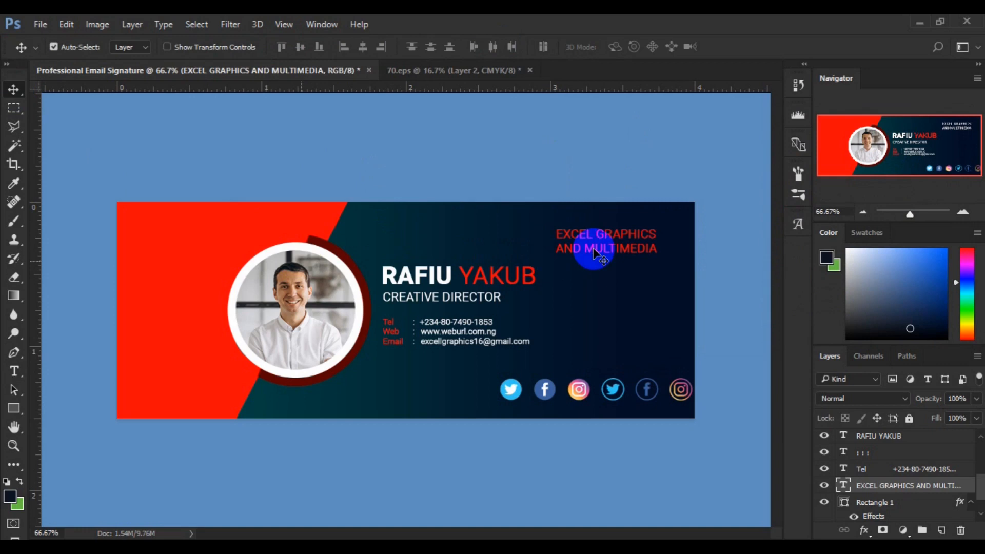
mouse_move(622, 259)
left_mouse_down()
mouse_move(631, 257)
mouse_move(621, 252)
left_mouse_up()
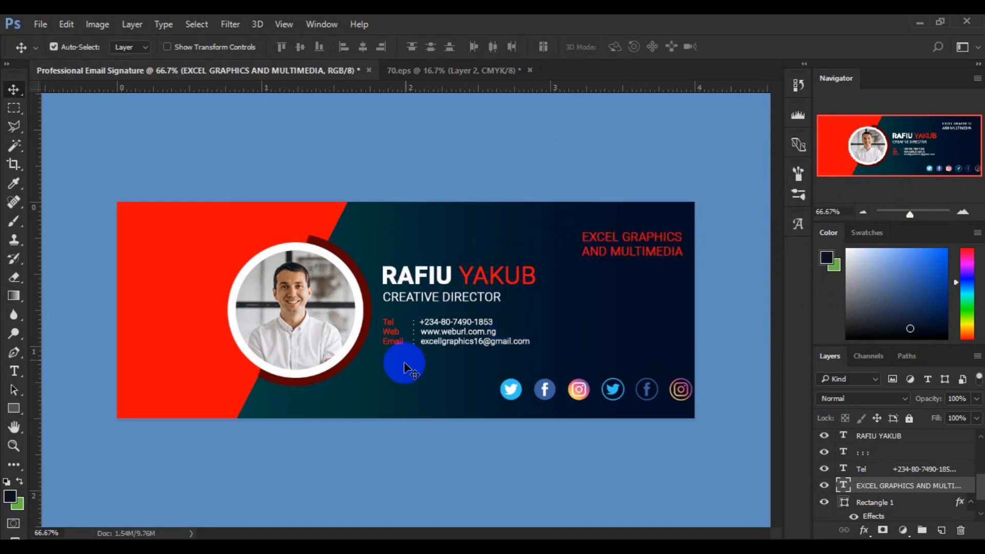
Group the contact details, colons, person's name and job title text layers into one layer group
left_click(395, 342)
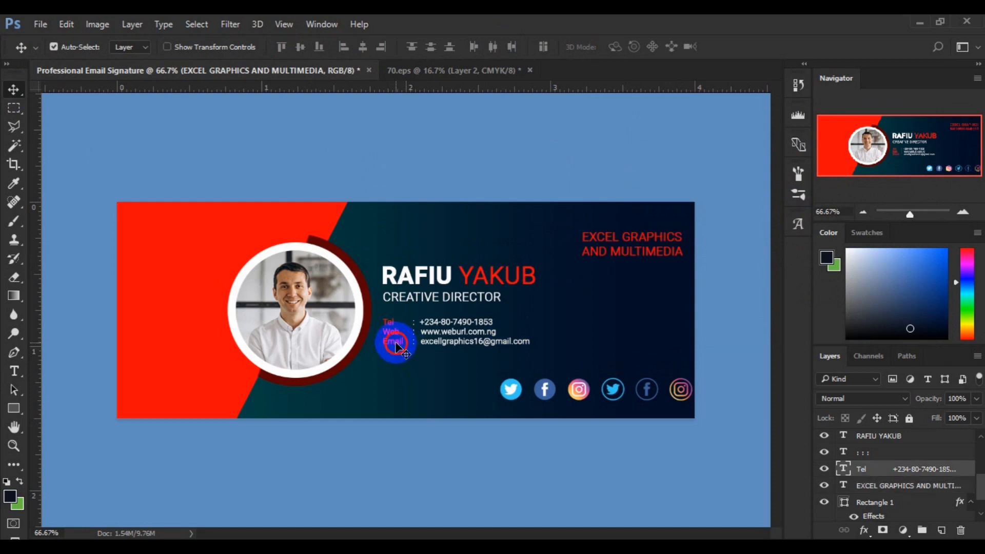
left_click(868, 456, "shift")
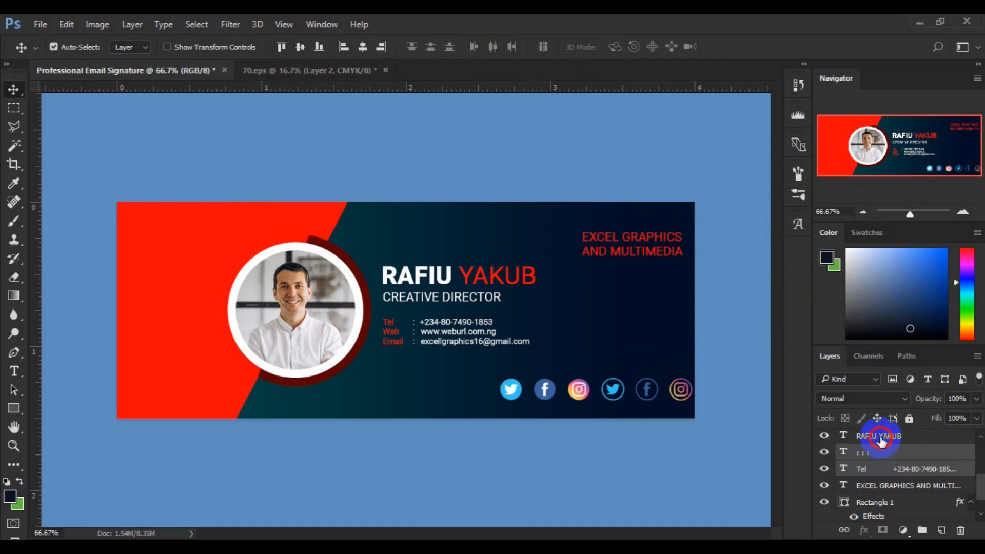
left_click(881, 440, "shift")
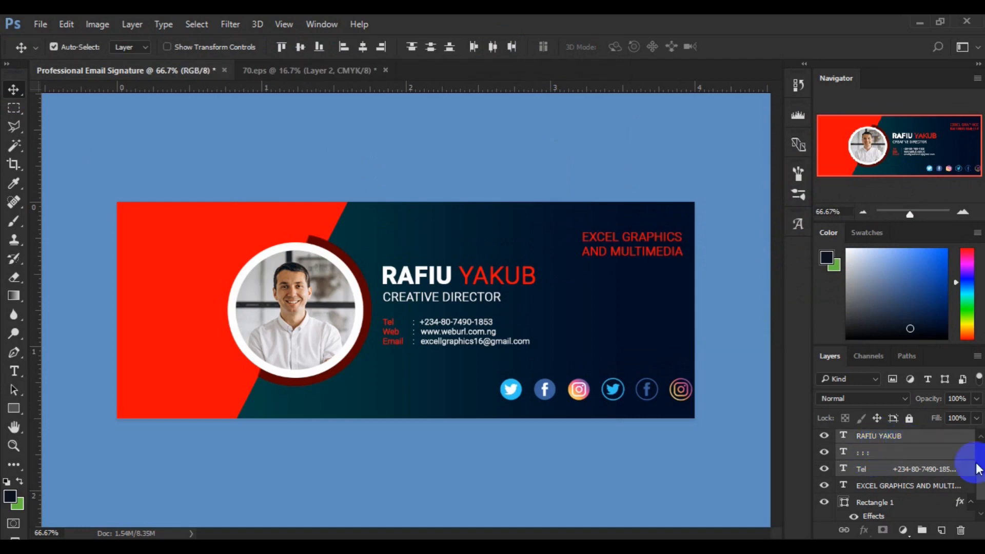
scroll(981, 443, "up", 2)
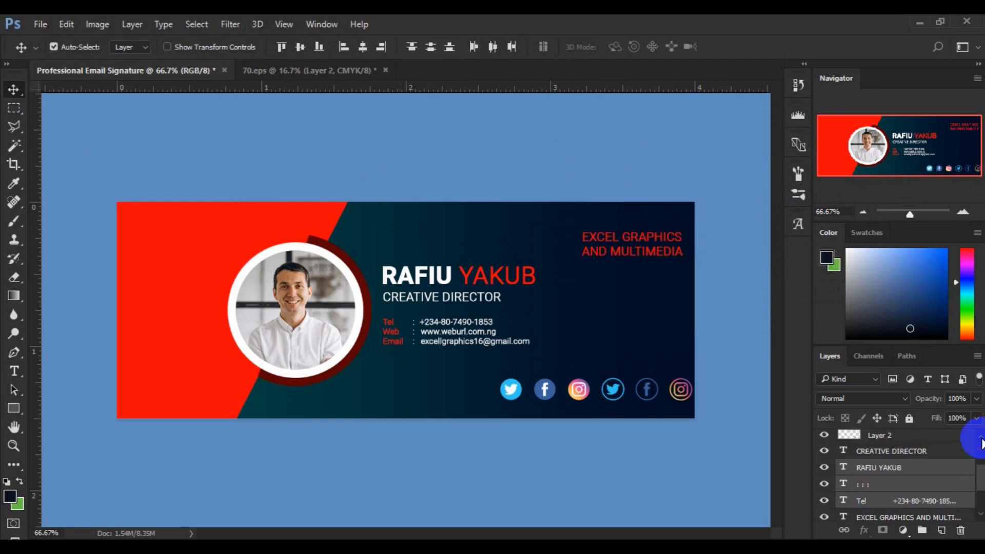
left_click(922, 451, "shift")
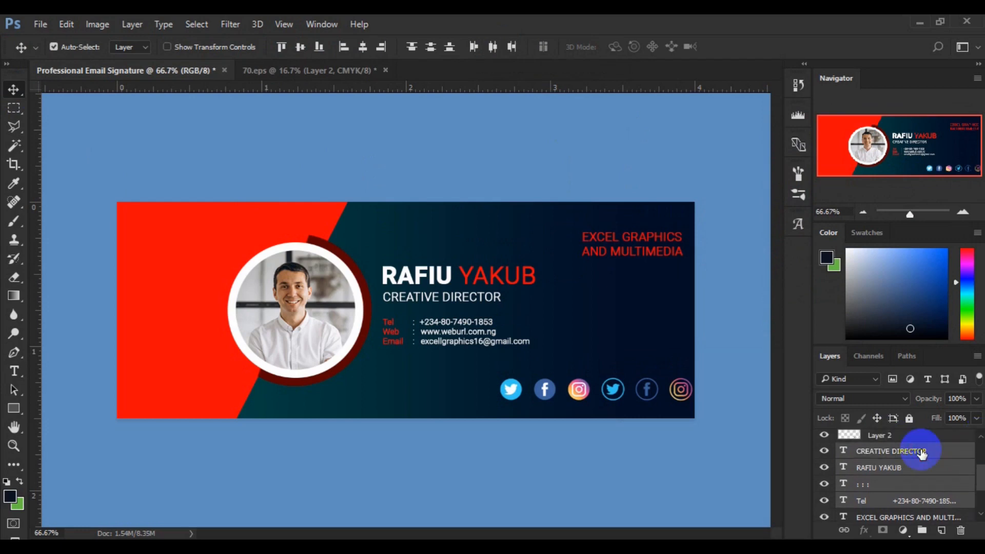
left_click_drag(914, 467, 922, 531)
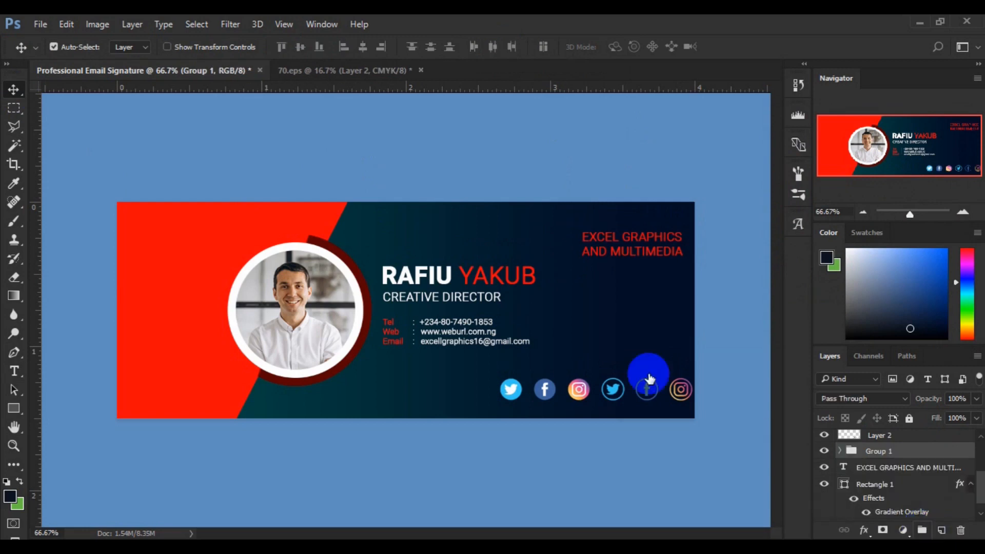
Free-transform the grouped name and contact text, shifting it slightly right and down and scaling it proportionally to about 110%
left_click(68, 29)
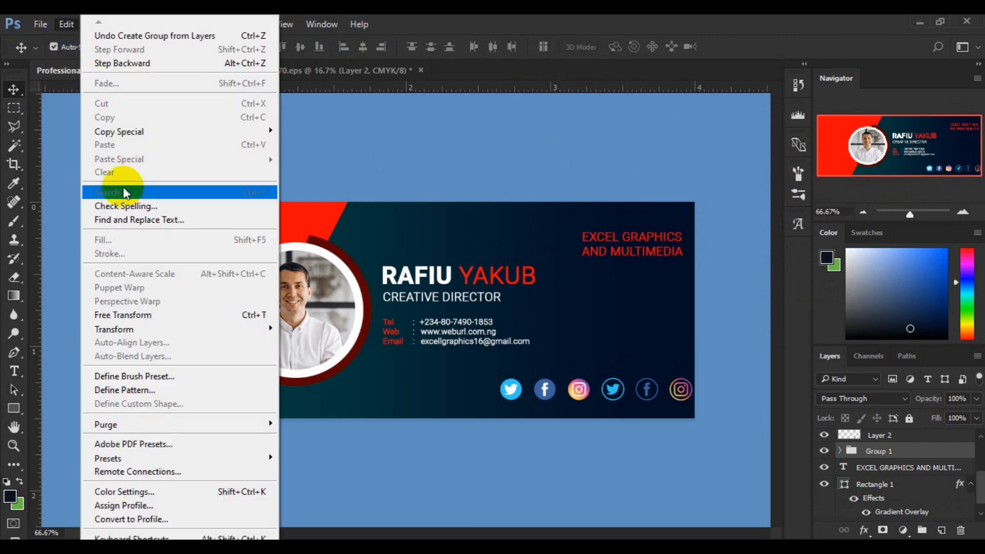
left_click(124, 314)
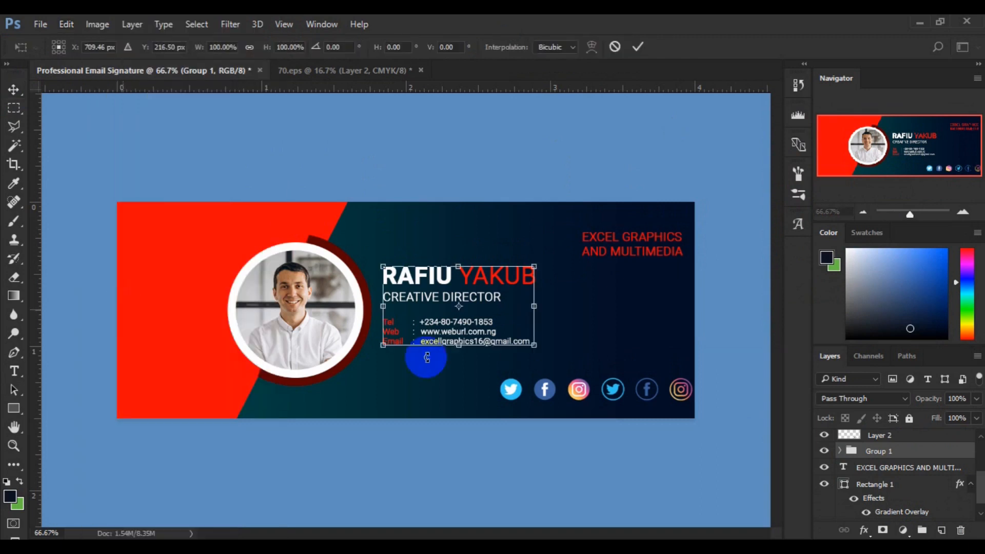
left_click_drag(498, 308, 512, 314)
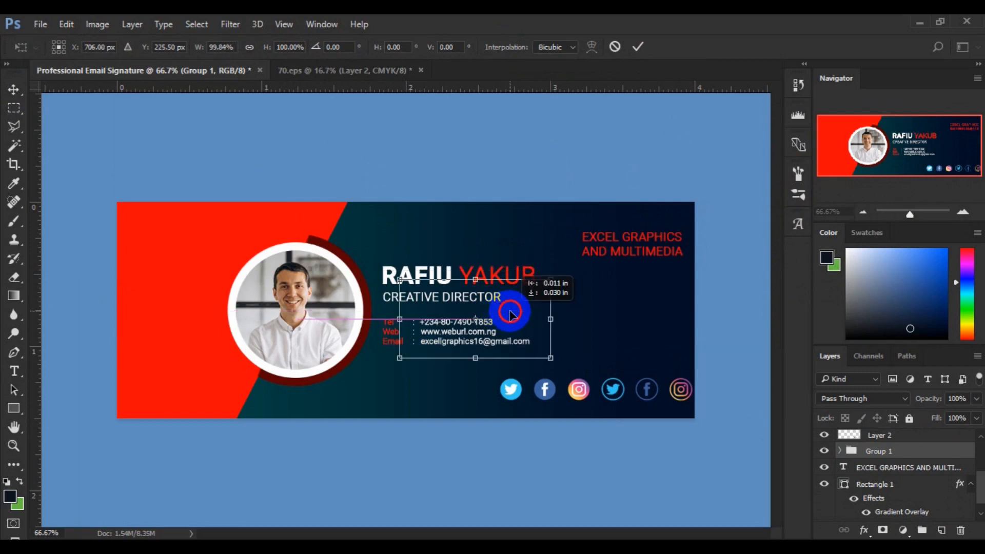
left_click_drag(511, 314, 510, 312)
left_click(548, 348)
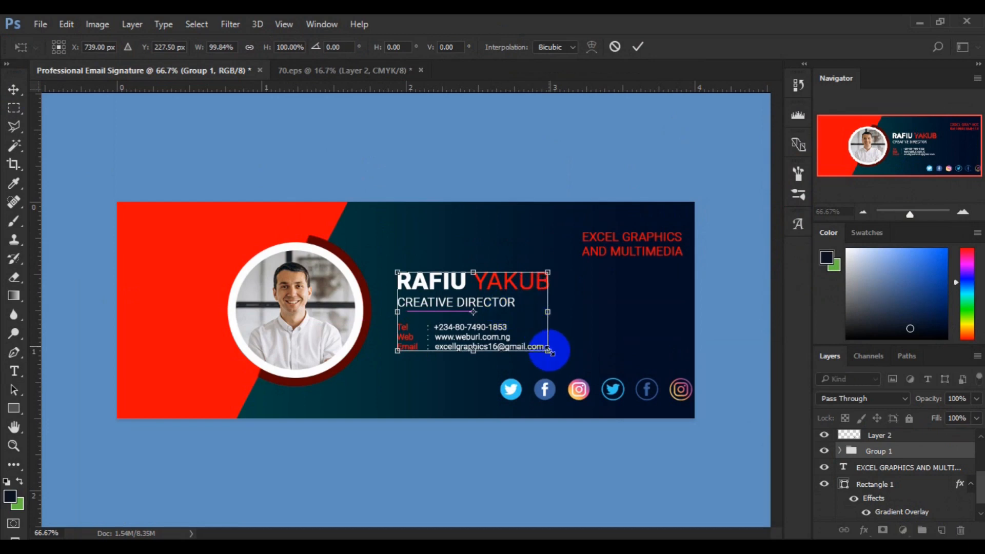
left_click_drag(550, 351, 555, 355)
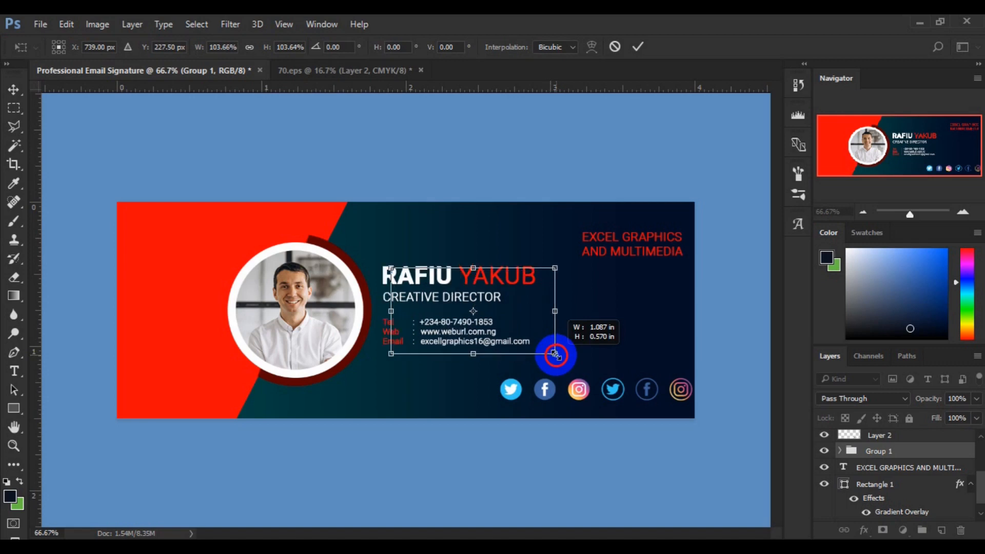
left_click_drag(555, 354, 557, 356)
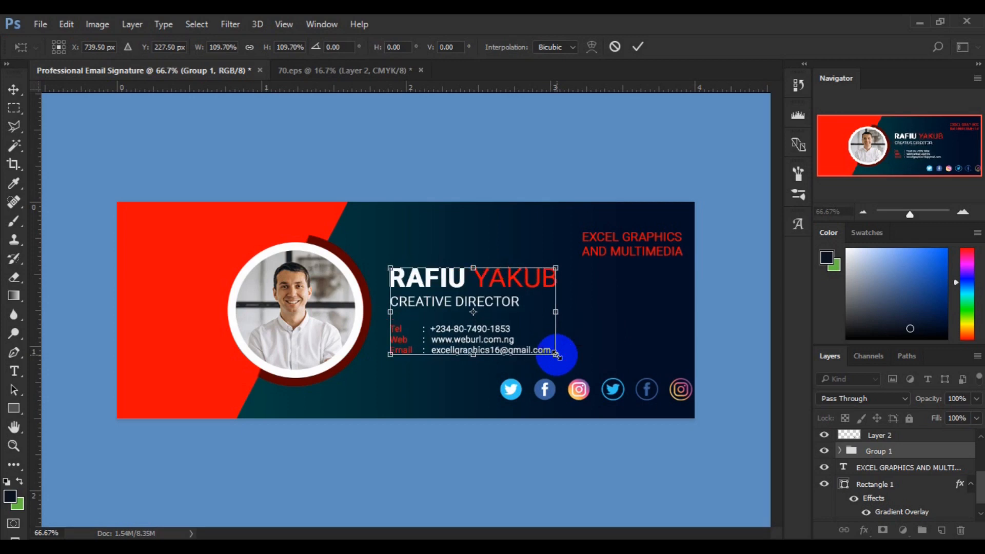
key("Return")
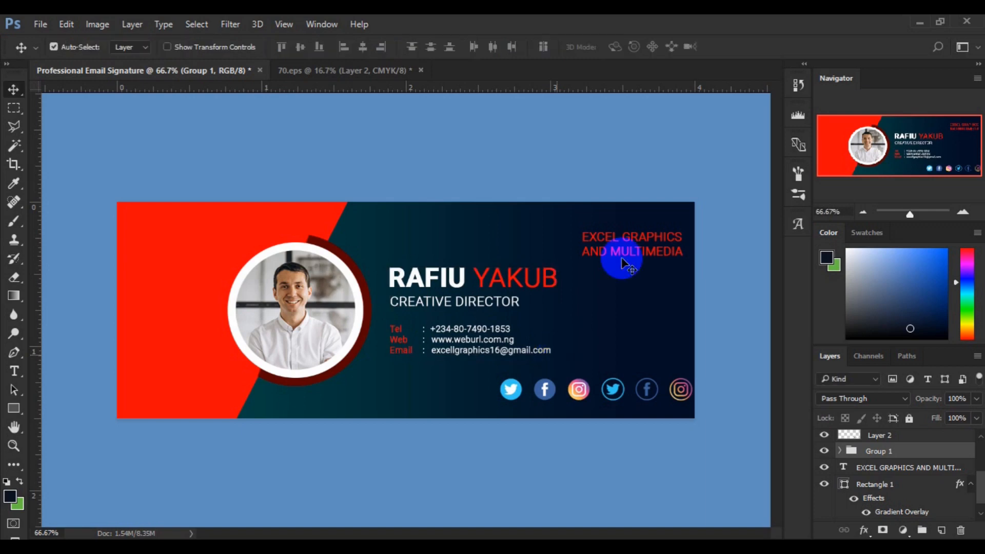
Move the company name further up and right so its right end lines up with the last social media icon
left_click(619, 255)
left_click_drag(619, 253, 624, 246)
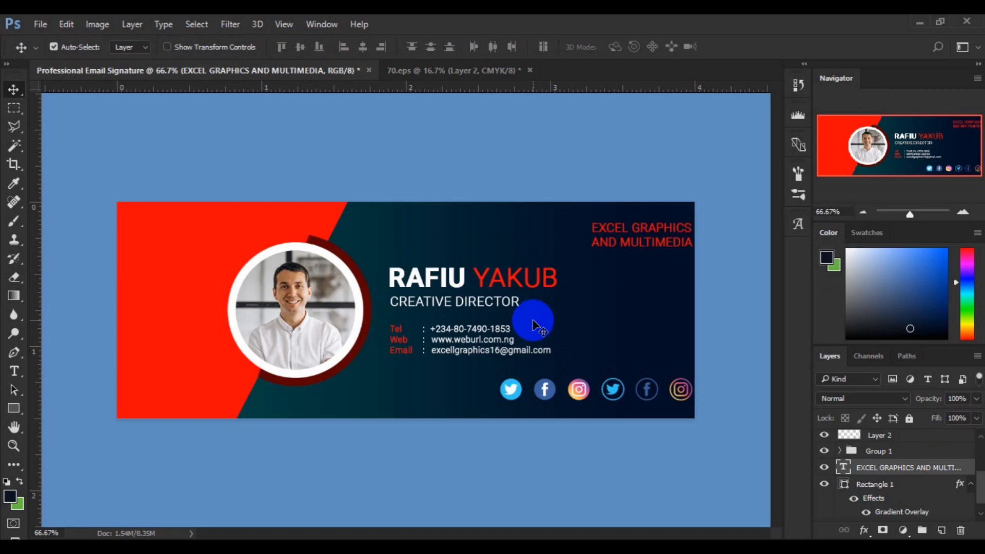